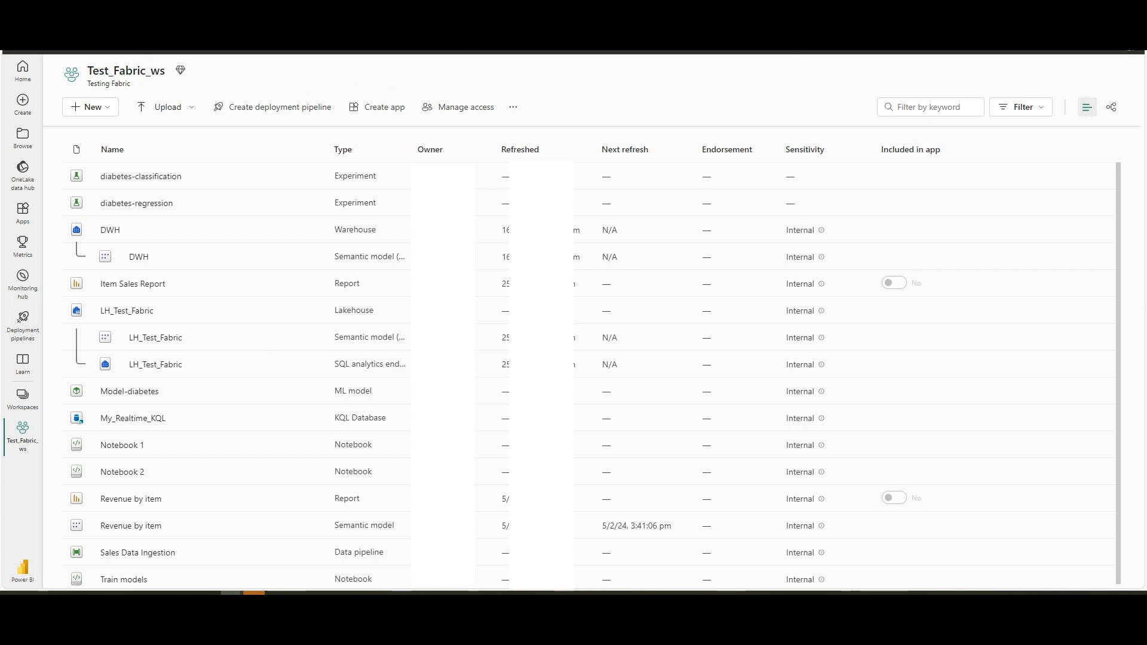
# Switch to Notepad and read the scenario about temperature alerts for medicine packages shipped to Redmond, minimising the note when done
pyautogui.moveTo(88, 71); pyautogui.dragTo(160, 73)
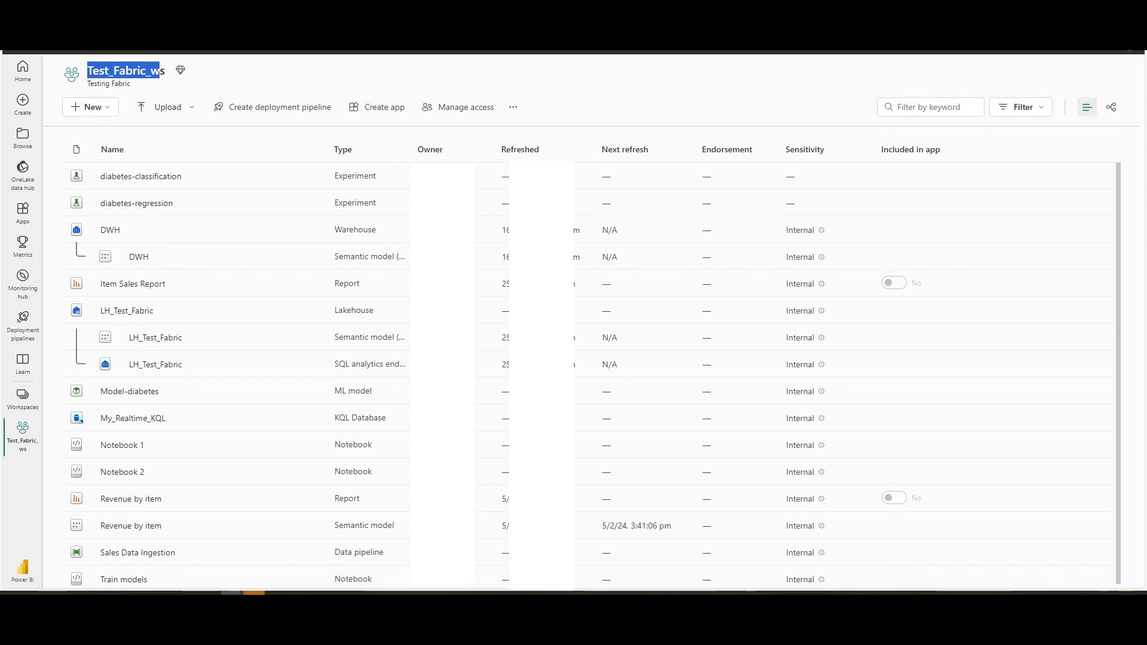
pyautogui.click(209, 599)
pyautogui.moveTo(597, 180); pyautogui.dragTo(545, 160)
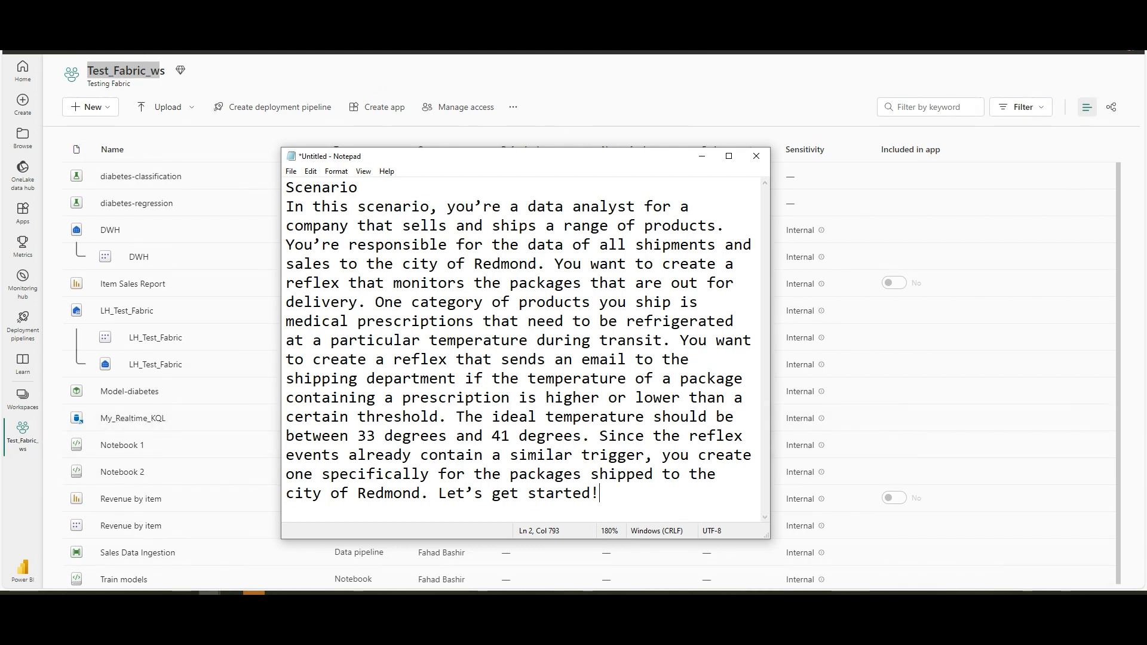
pyautogui.click(699, 157)
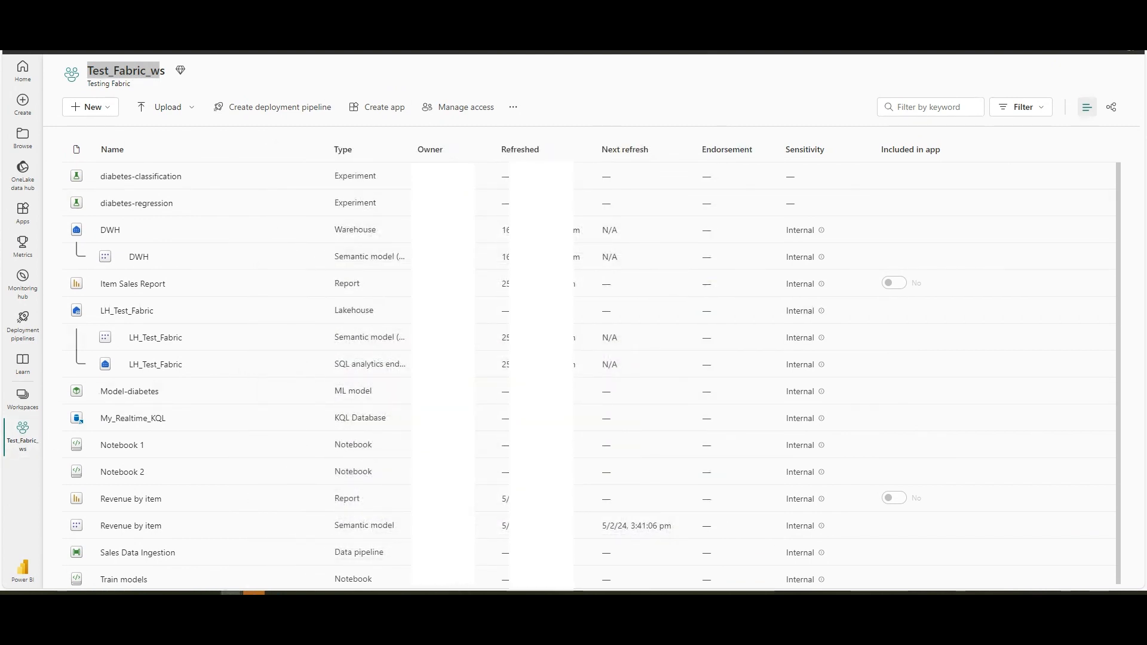
# Switch the Test_Fabric_ws workspace to the Data Activator experience and look over its home page
pyautogui.click(23, 569)
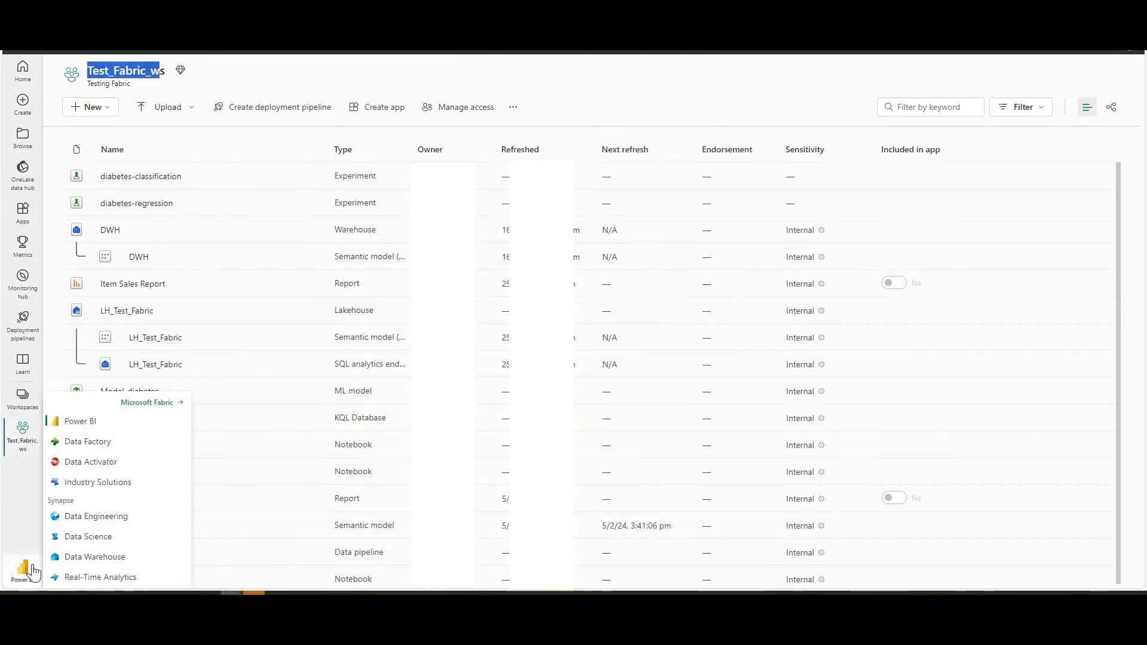
pyautogui.click(91, 461)
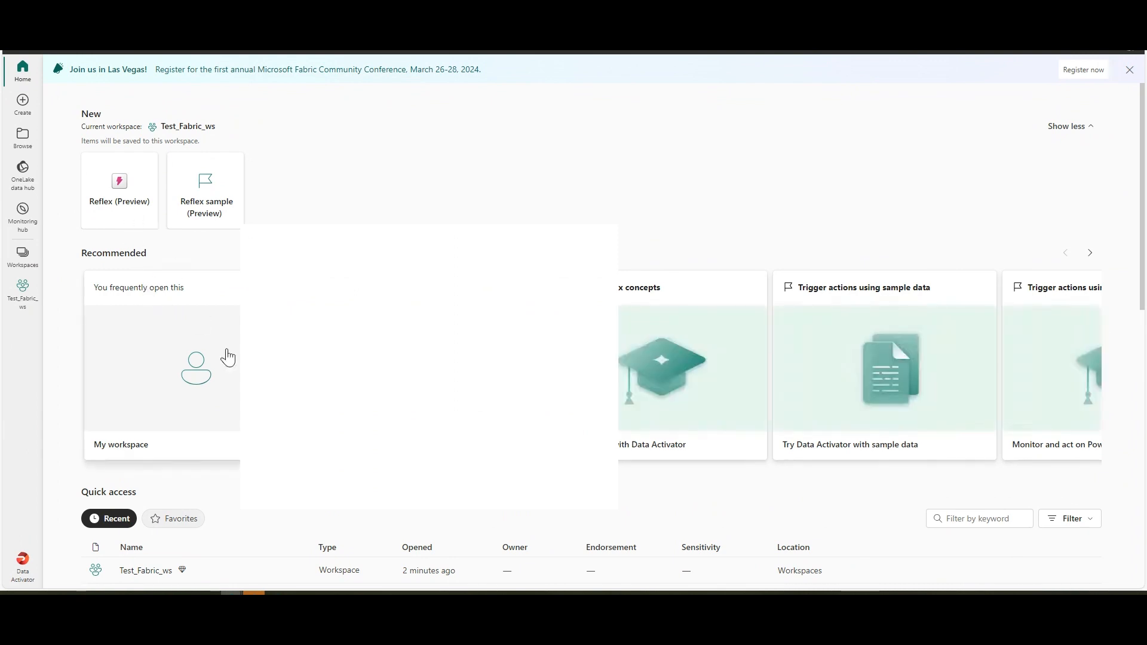
pyautogui.scroll(-1, 227, 359)
pyautogui.scroll(1, 228, 359)
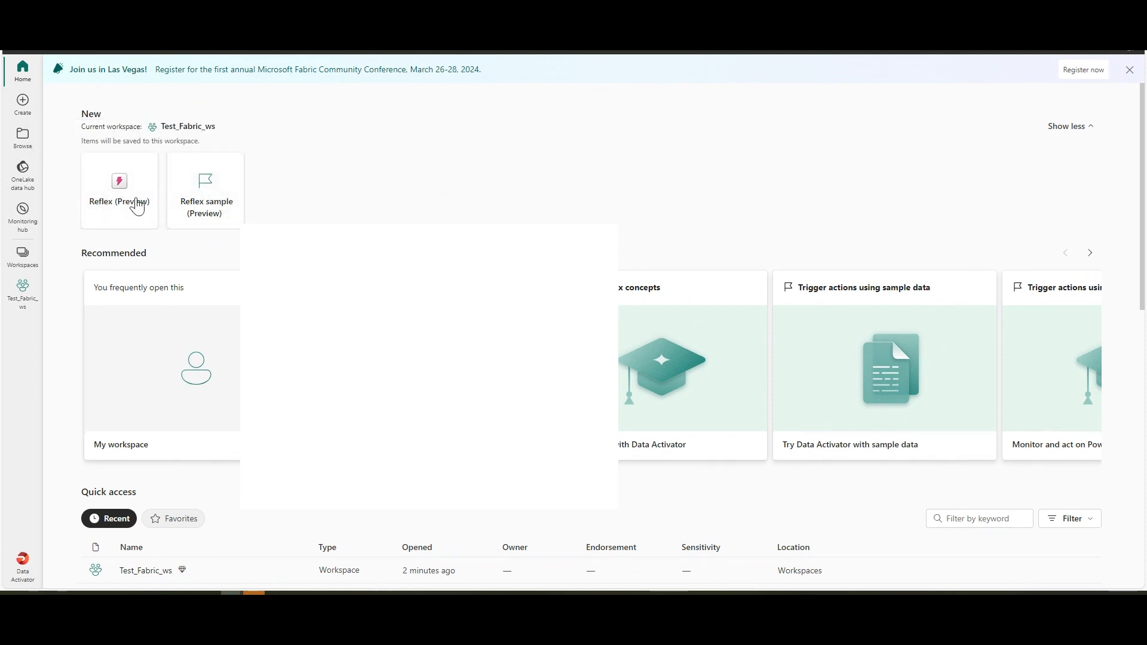
# Create a new reflex with the Internal sensitivity label and fill it with the sample data
pyautogui.click(120, 205)
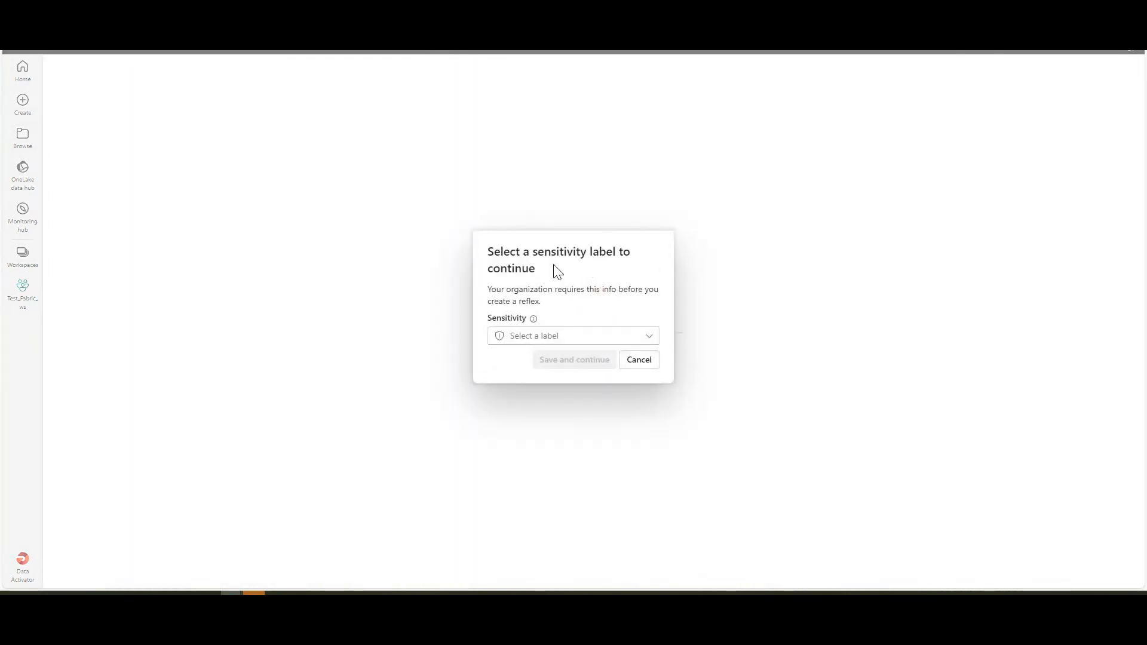
pyautogui.click(593, 340)
pyautogui.click(566, 380)
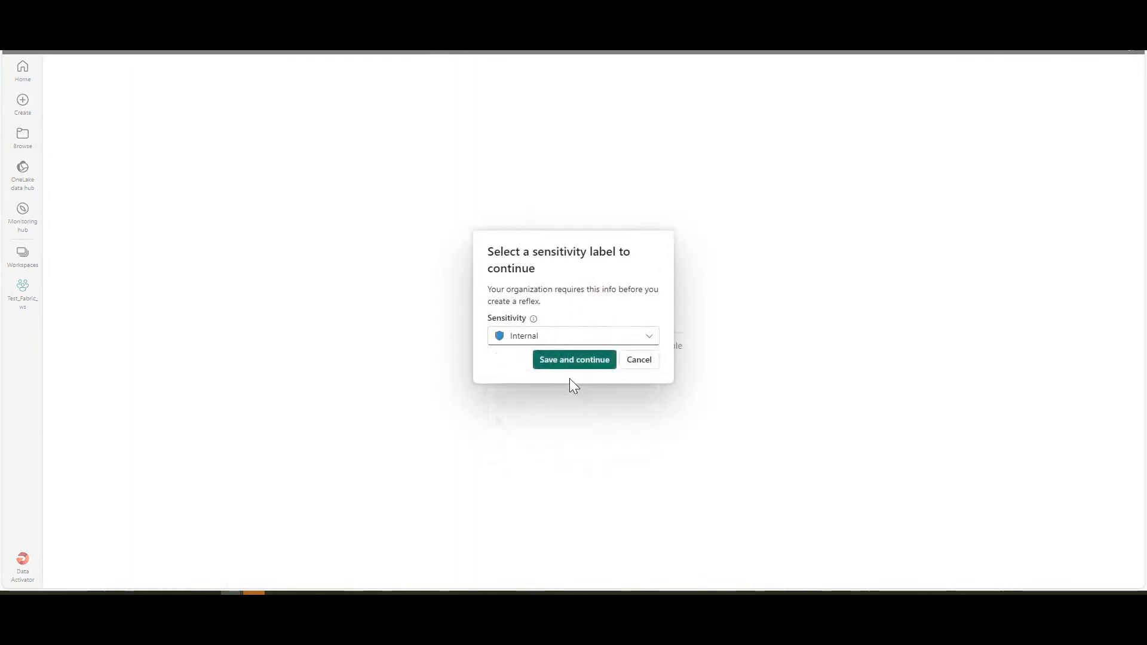
pyautogui.click(566, 360)
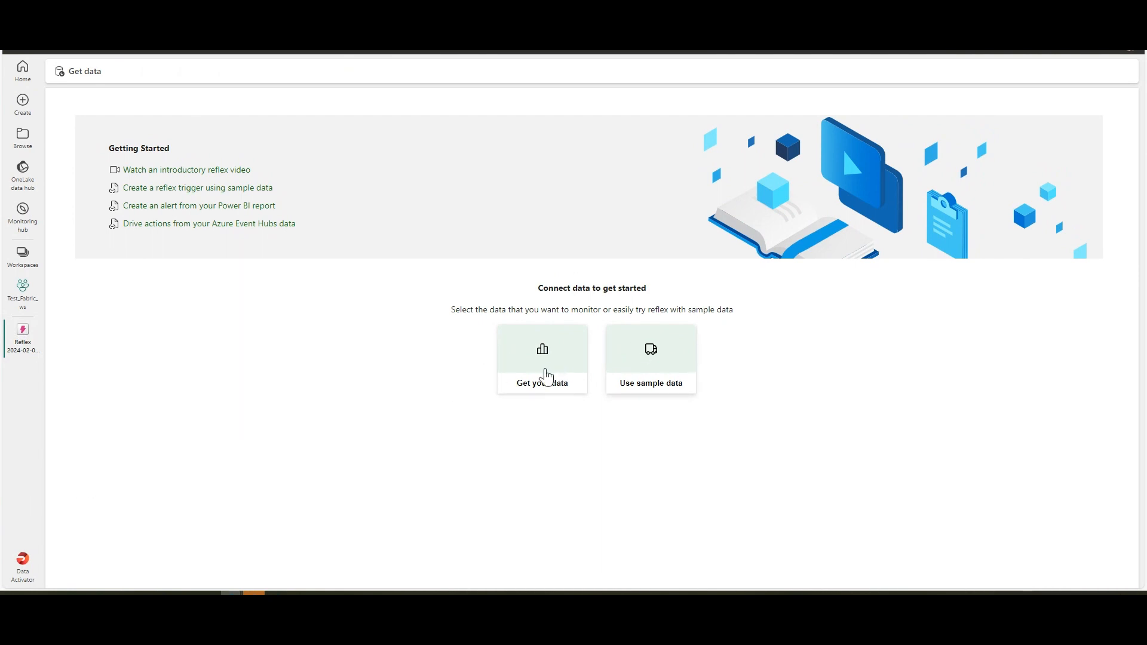
pyautogui.click(643, 363)
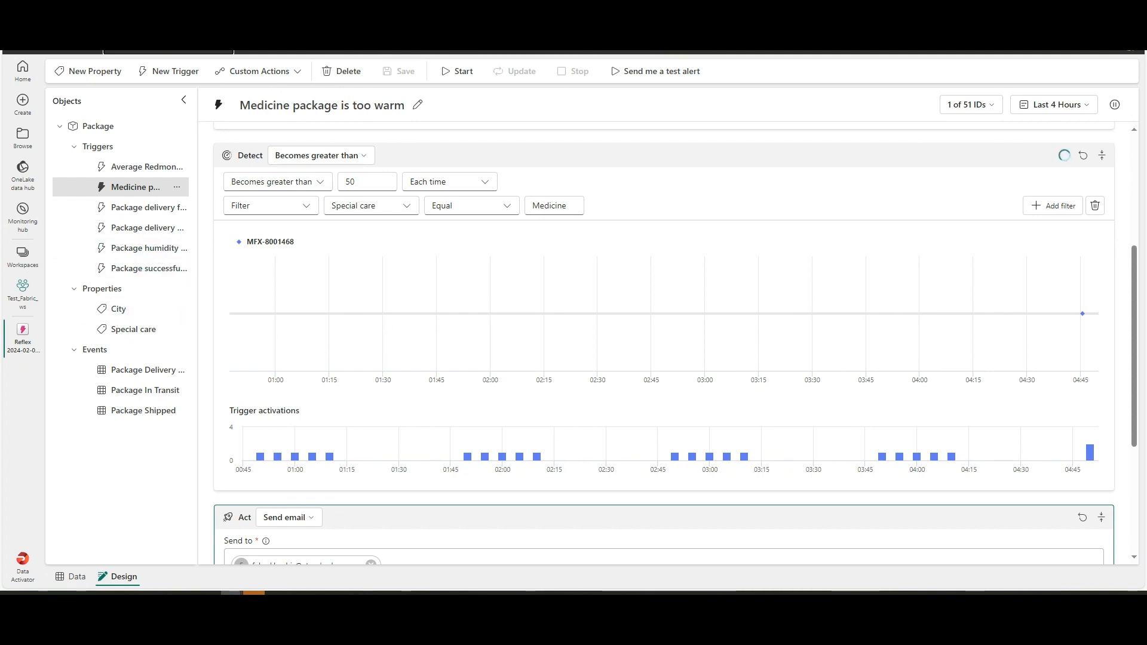
pyautogui.moveTo(1082, 313)
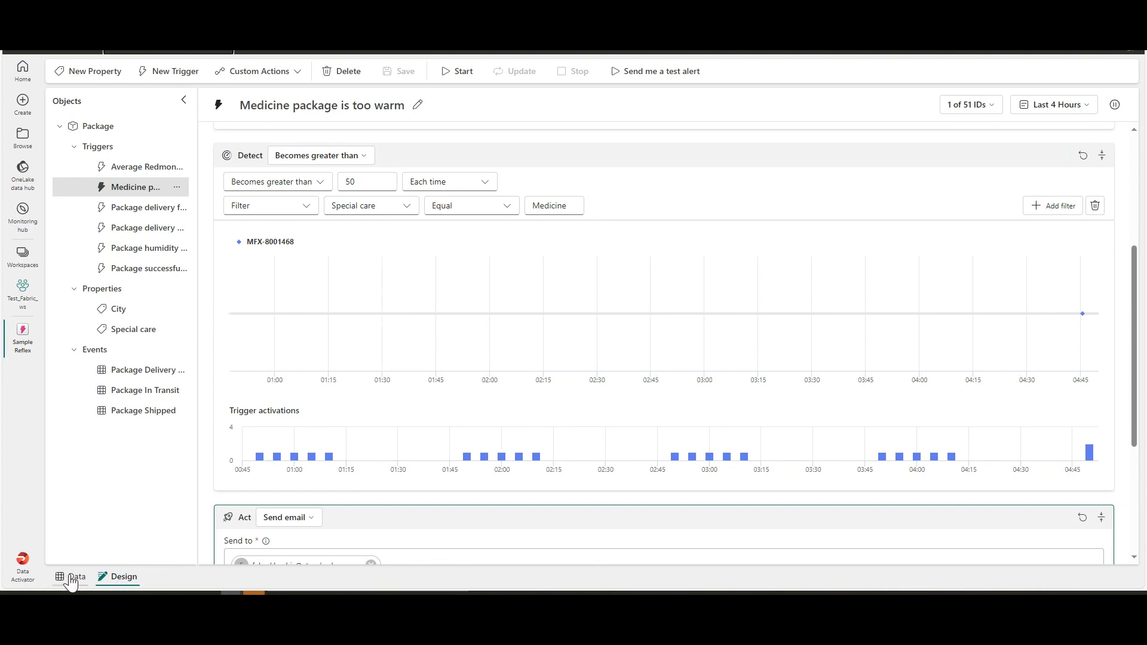
# View the reflex's incoming data for the Package Delivery Attempt, Package In Transit and Package Shipped events
pyautogui.click(70, 579)
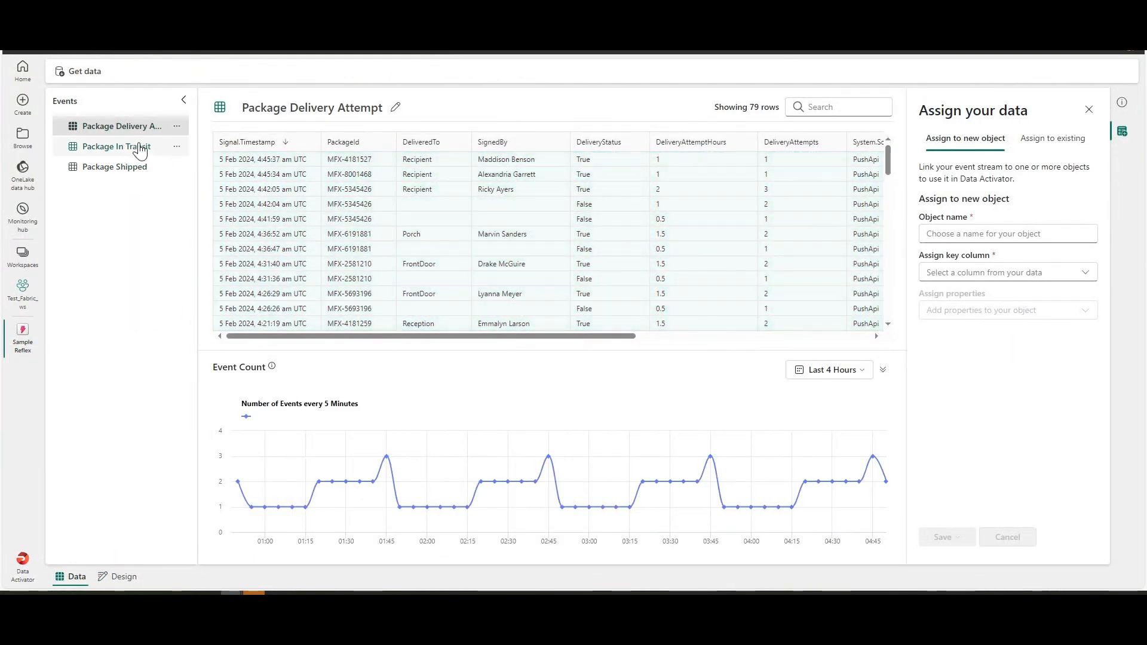
pyautogui.click(140, 147)
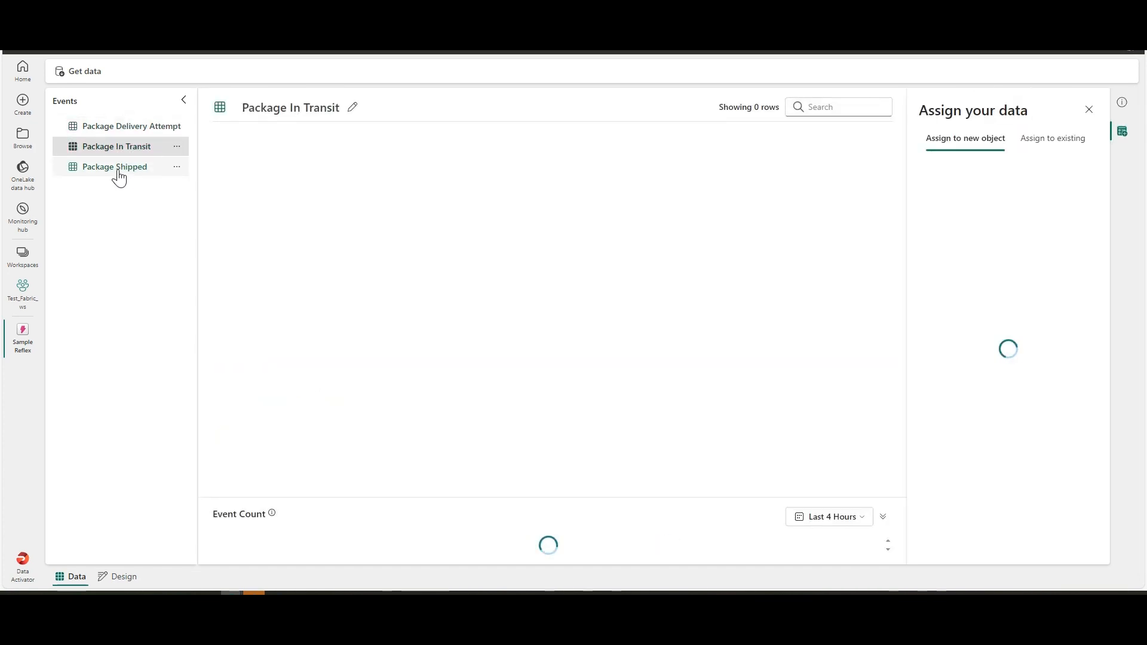
pyautogui.click(119, 170)
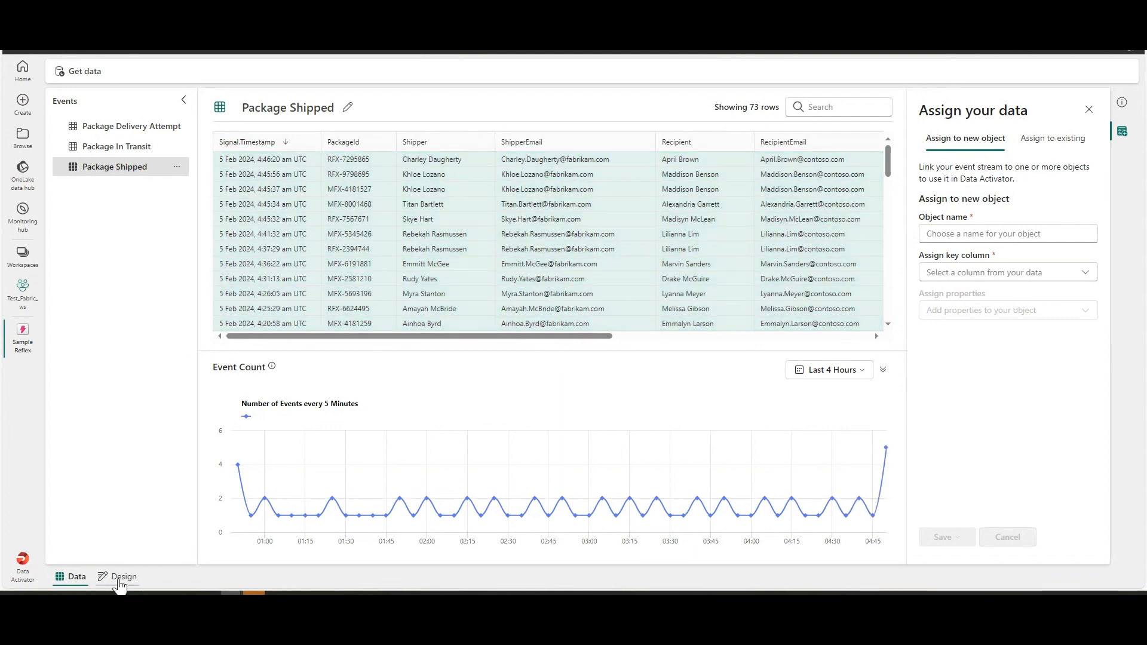
# Examine the Package object's triggers, properties and Package Delivery Attempt event in design mode, widening the object list to show full names
pyautogui.click(125, 578)
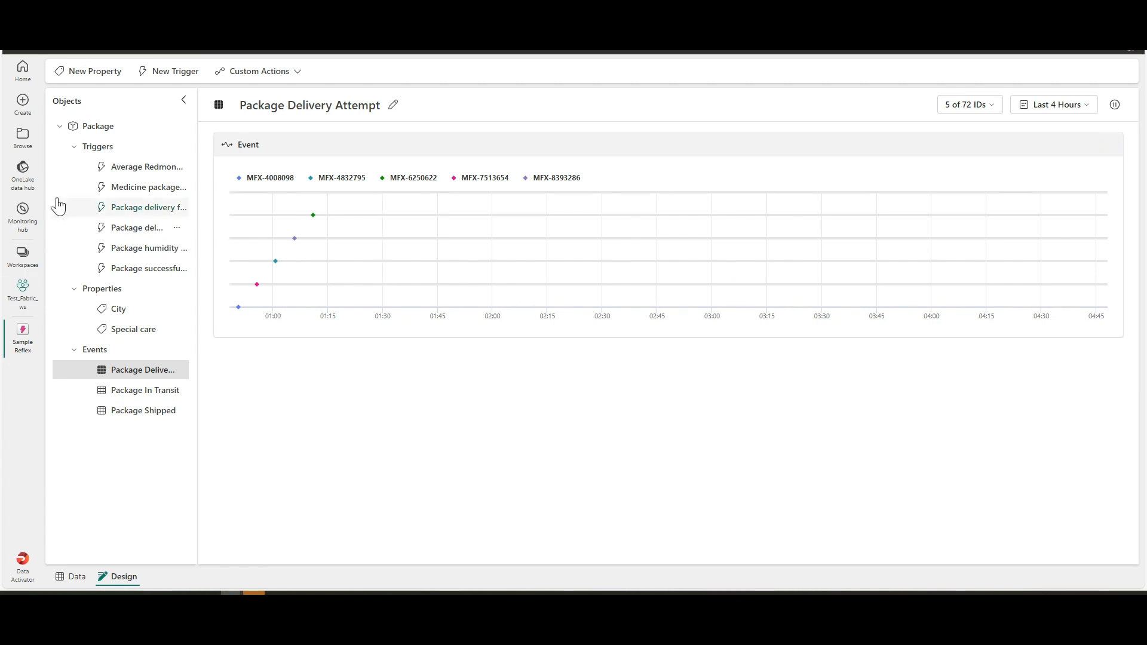
pyautogui.click(117, 148)
pyautogui.click(108, 149)
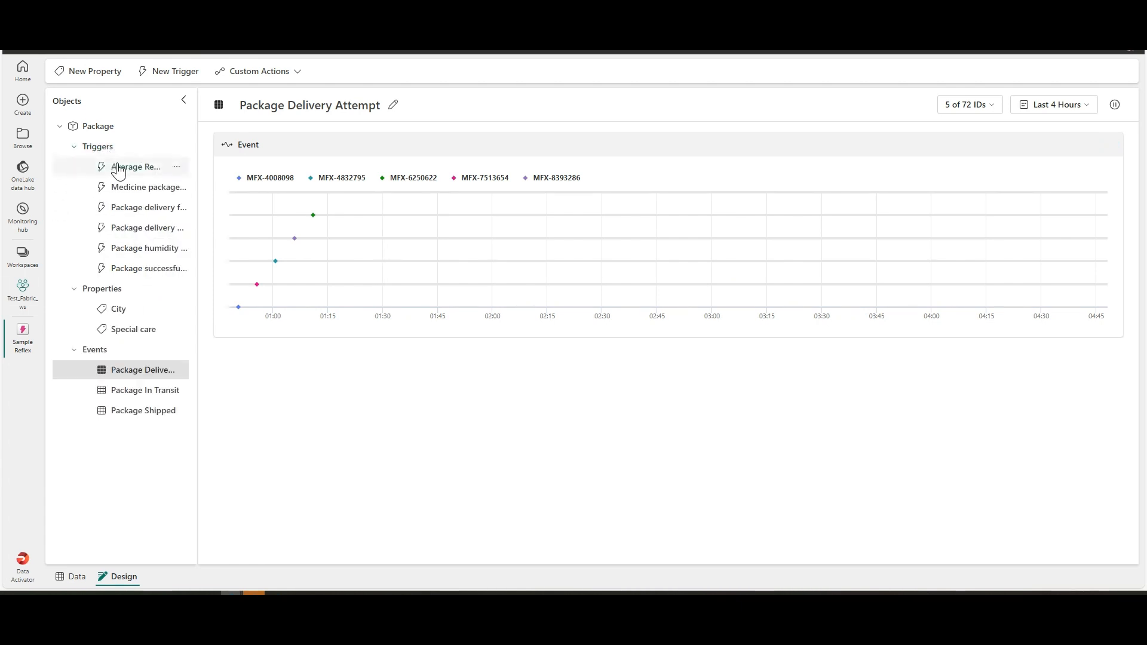
pyautogui.click(135, 180)
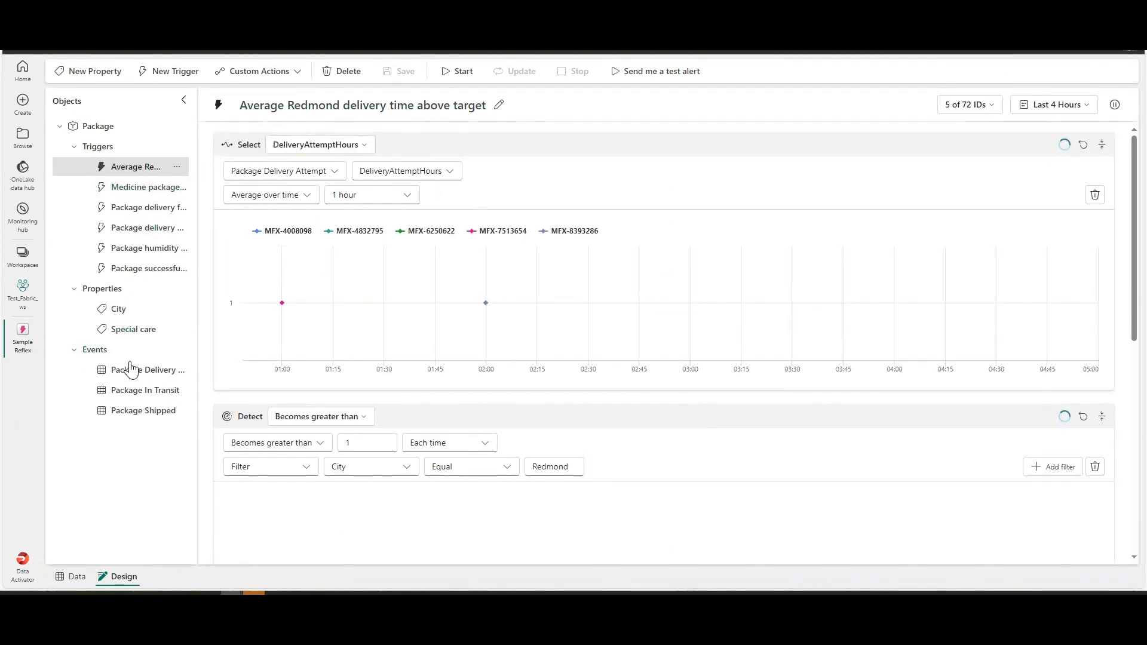
pyautogui.click(119, 309)
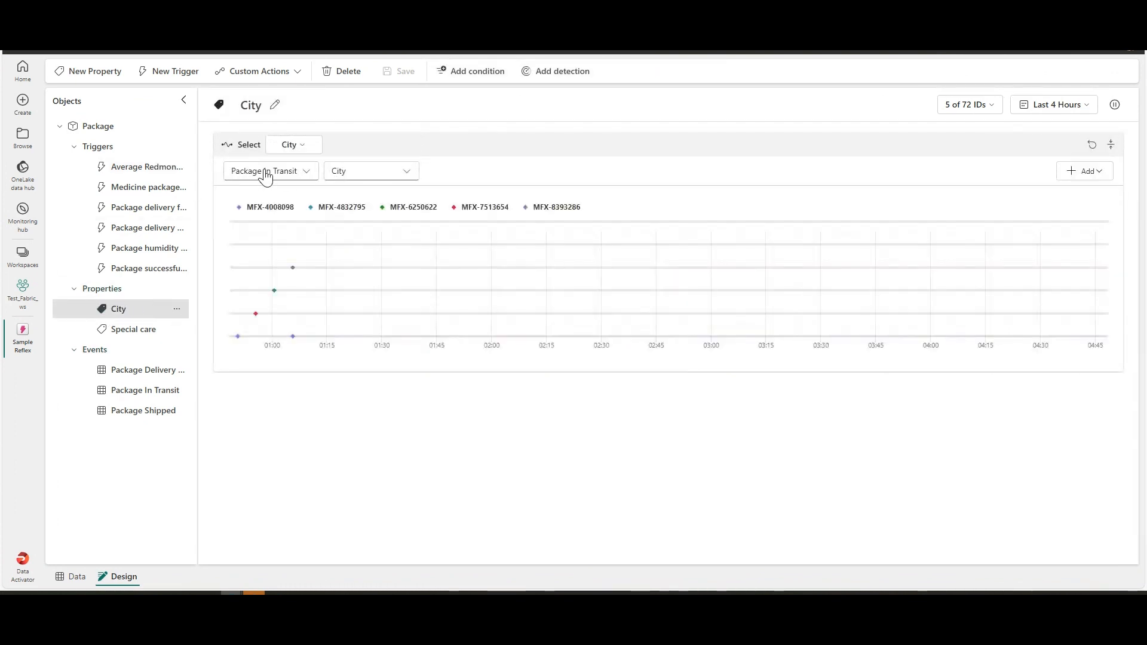
pyautogui.click(128, 331)
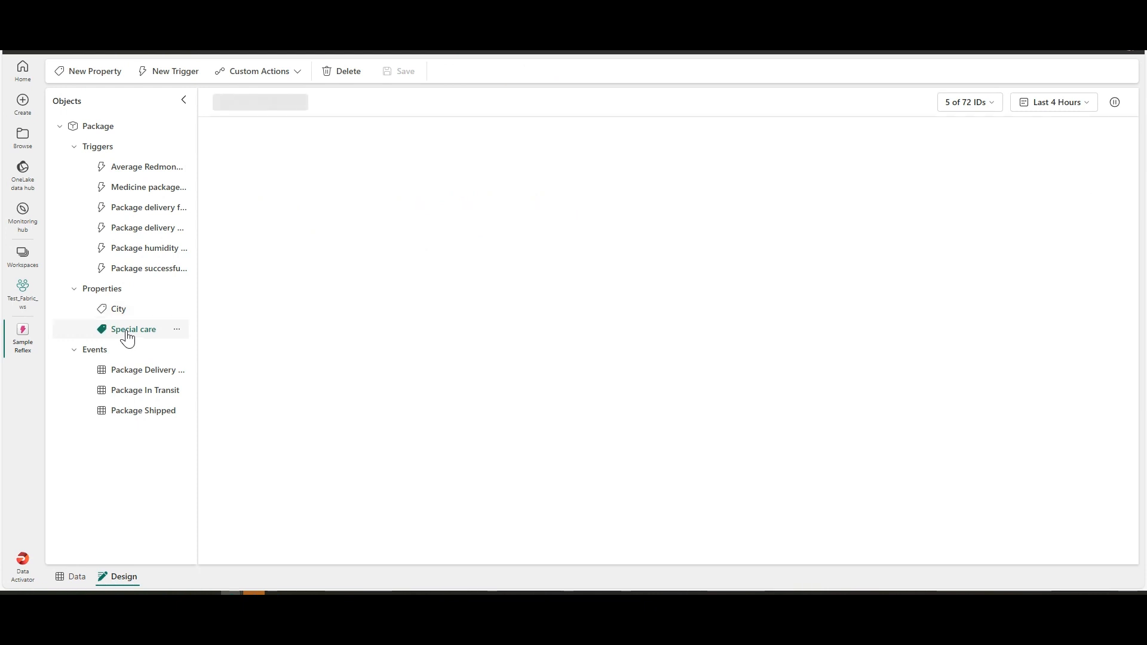
pyautogui.click(134, 371)
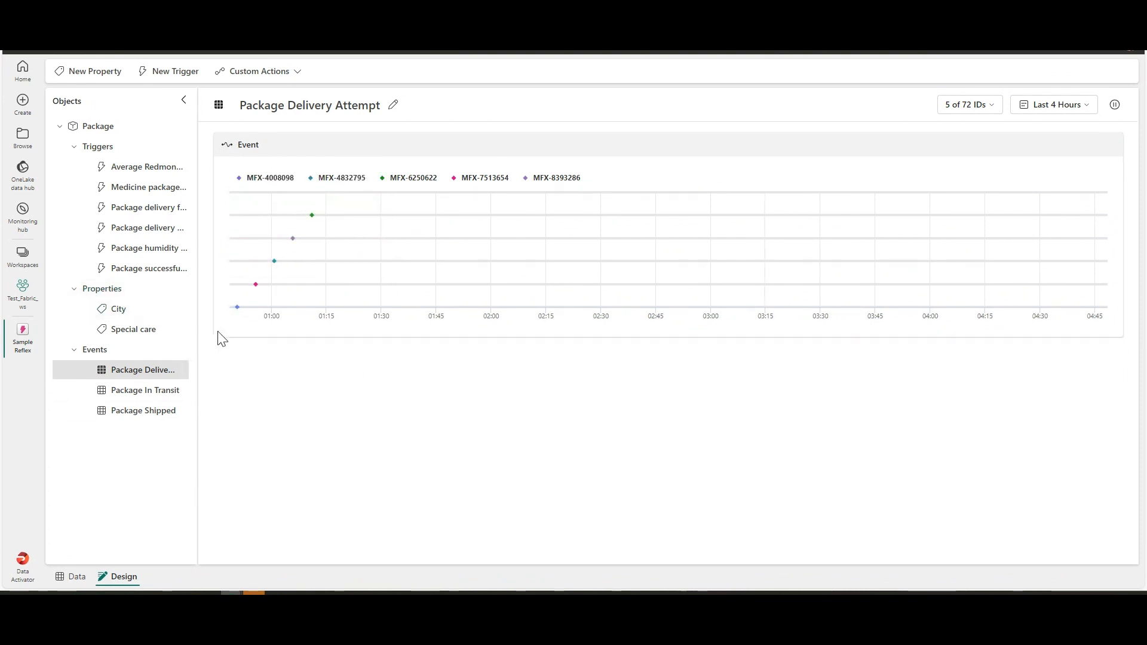
pyautogui.moveTo(197, 300); pyautogui.dragTo(302, 299)
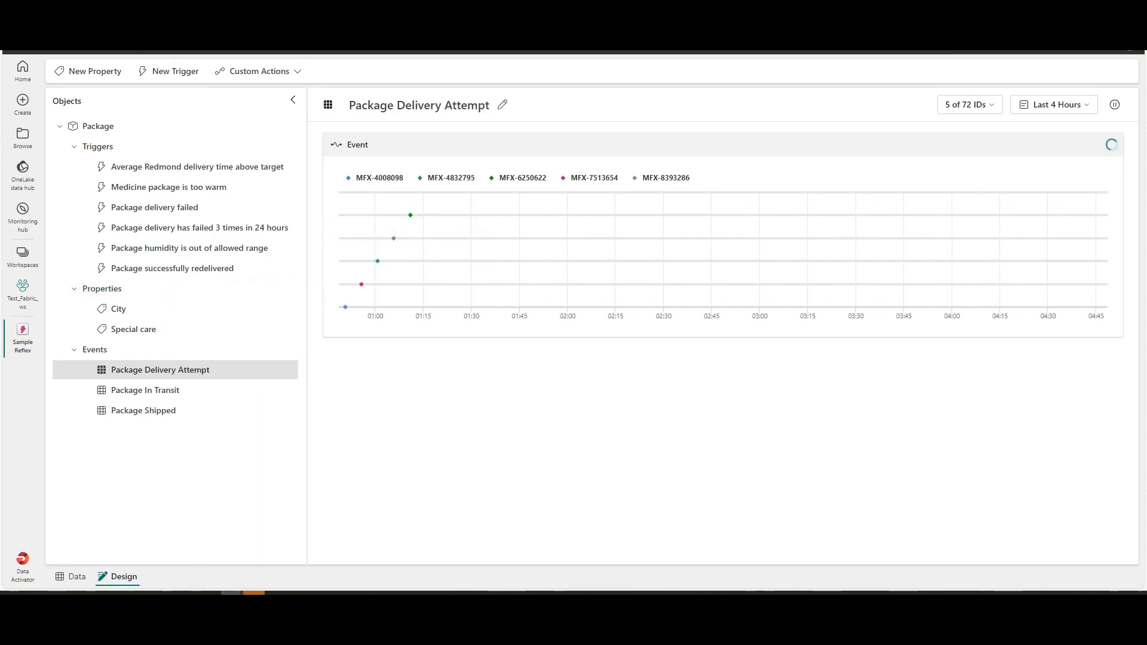
# Return to the data view and compare the columns and event counts of the three package event streams
pyautogui.click(75, 576)
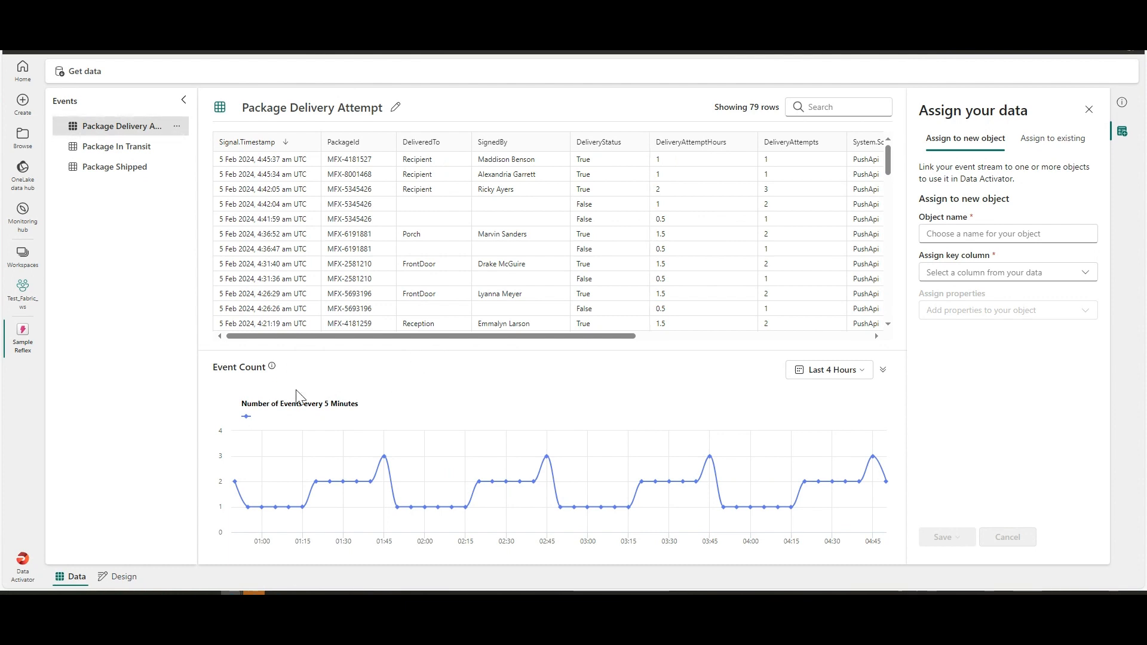
pyautogui.click(122, 148)
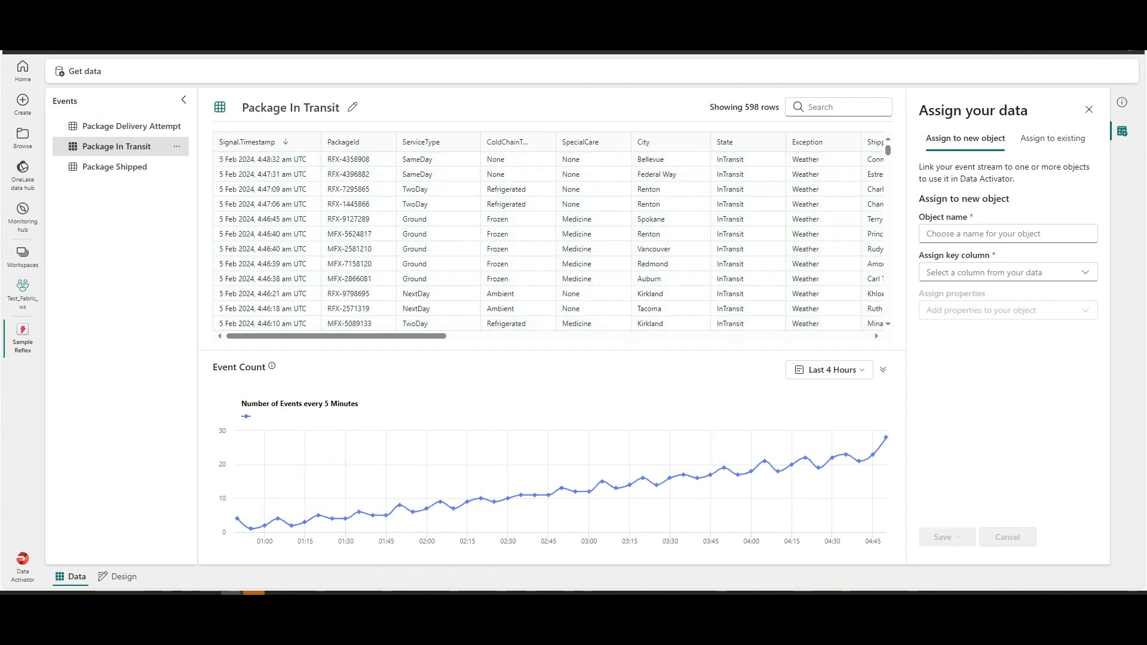
pyautogui.click(123, 167)
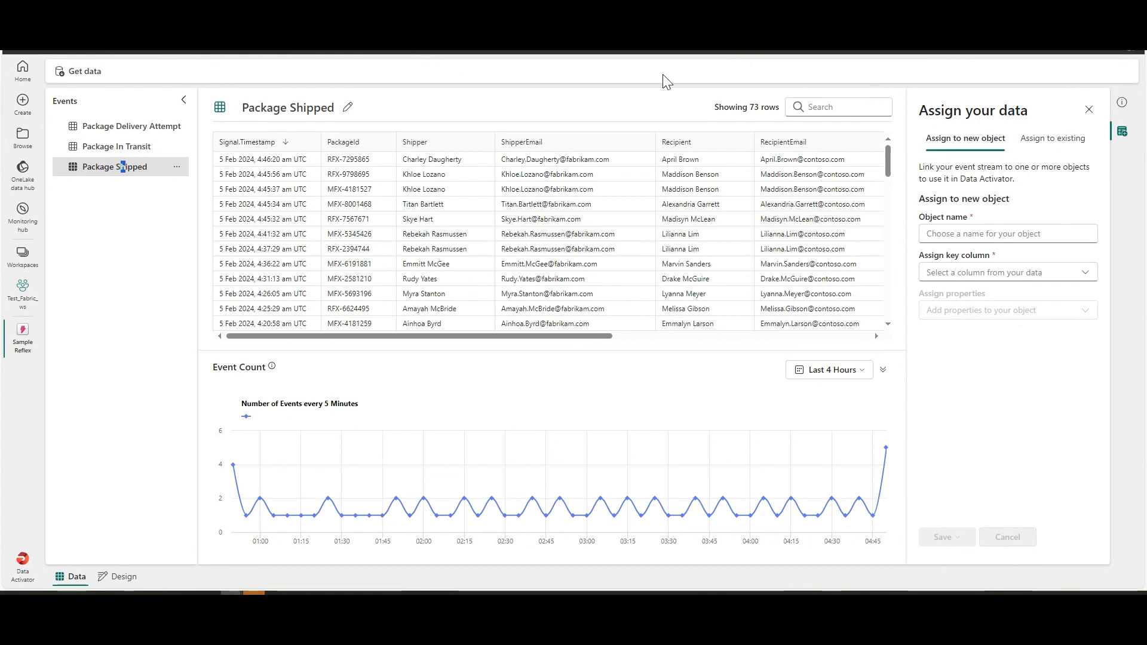
# Check the Power BI and Simulator options for getting data, closing the dialog without connecting a source
pyautogui.click(76, 77)
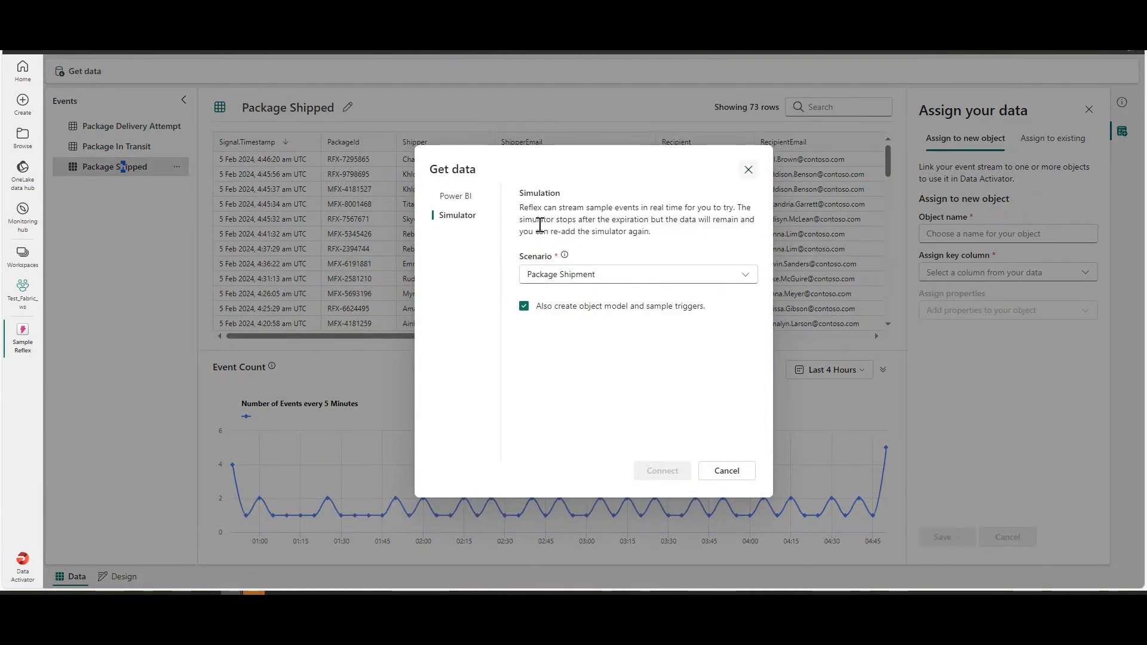
pyautogui.click(452, 195)
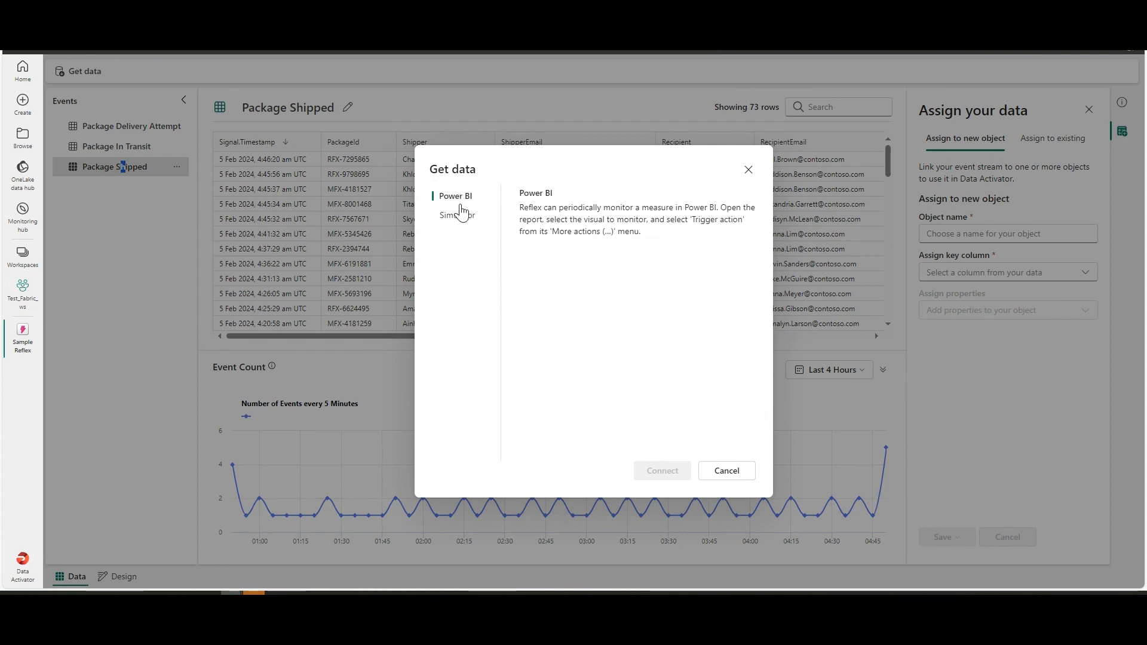
pyautogui.click(457, 215)
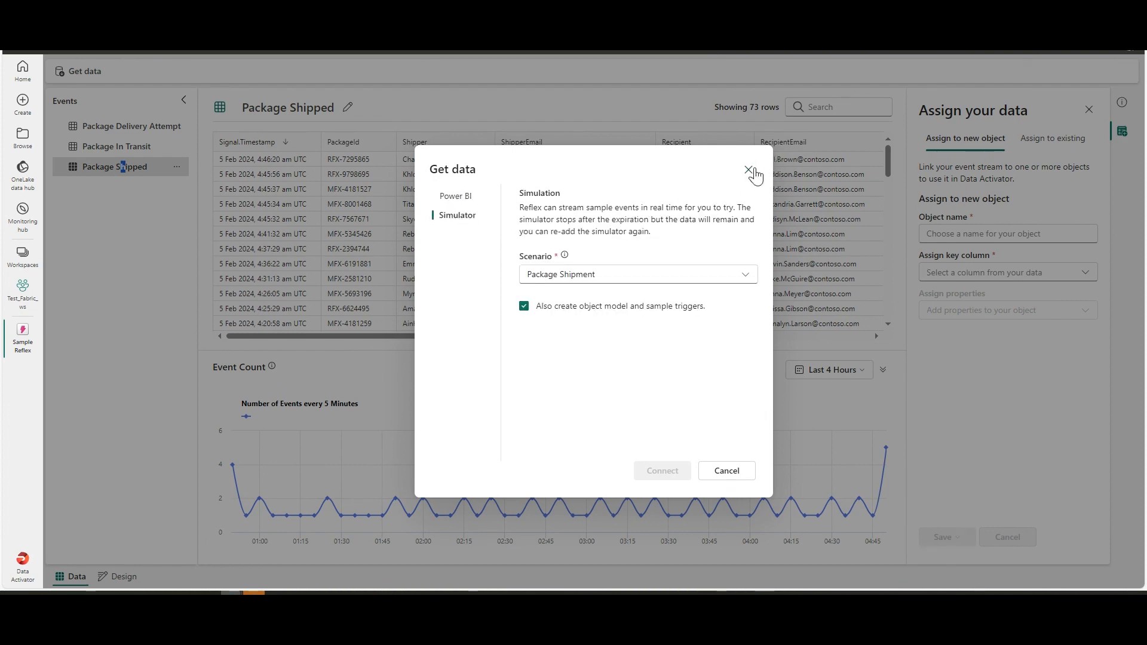
pyautogui.click(749, 171)
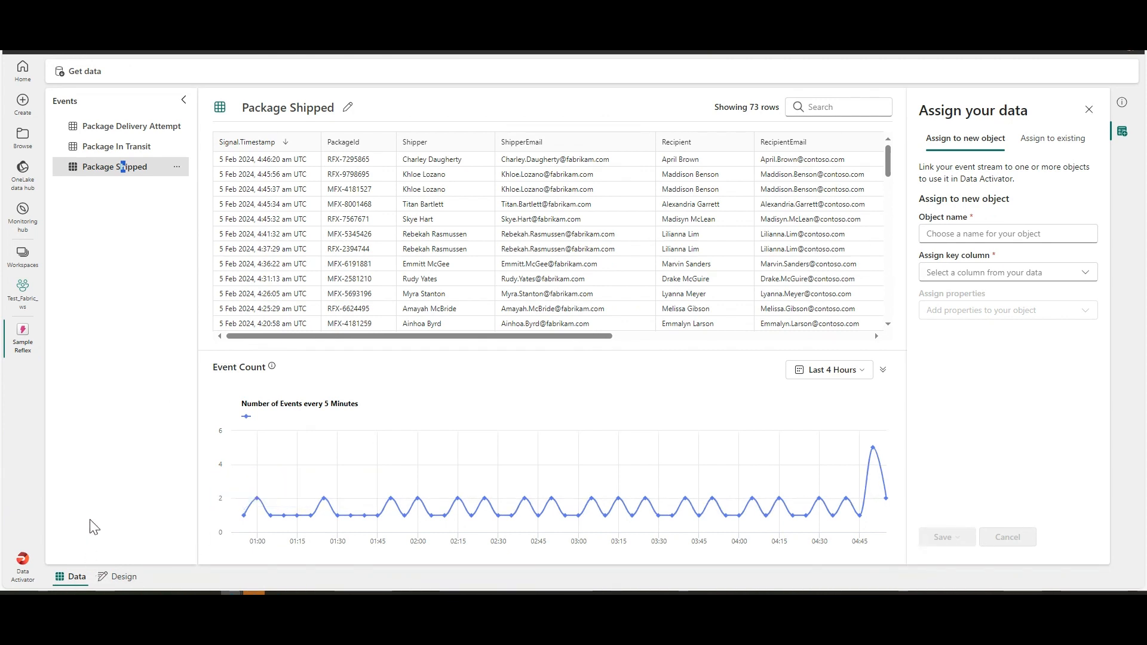
# Examine the Package In Transit event's columns, including Temperature, SpecialCare and City, and widen the ColdChainType column to show its full name
pyautogui.click(118, 148)
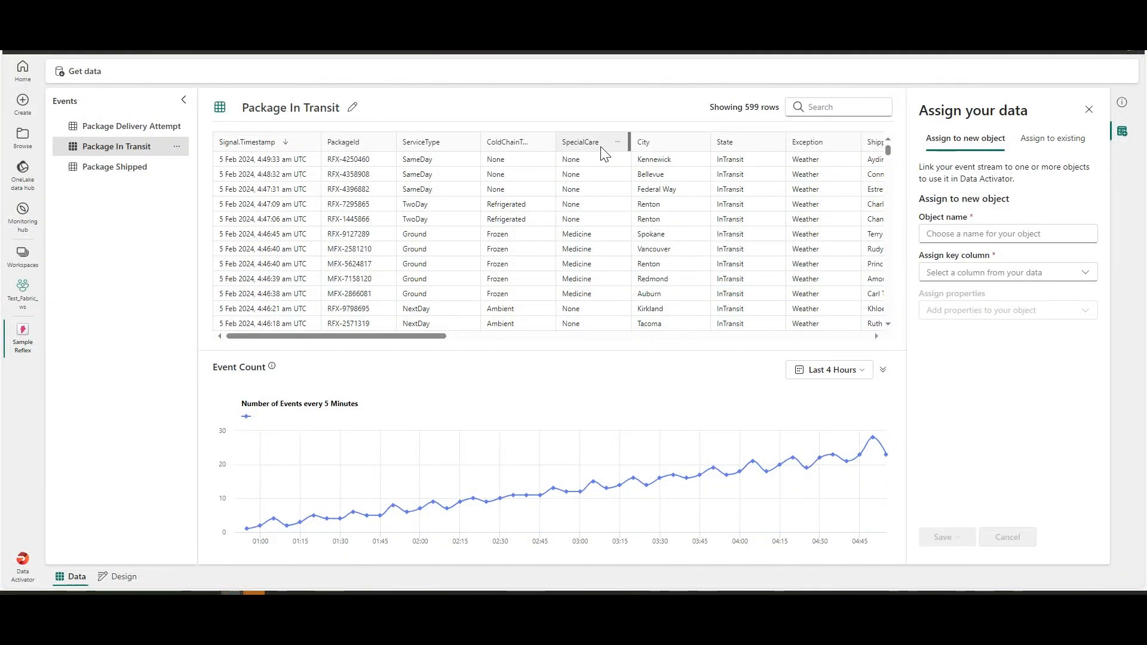
pyautogui.moveTo(397, 336); pyautogui.dragTo(362, 340)
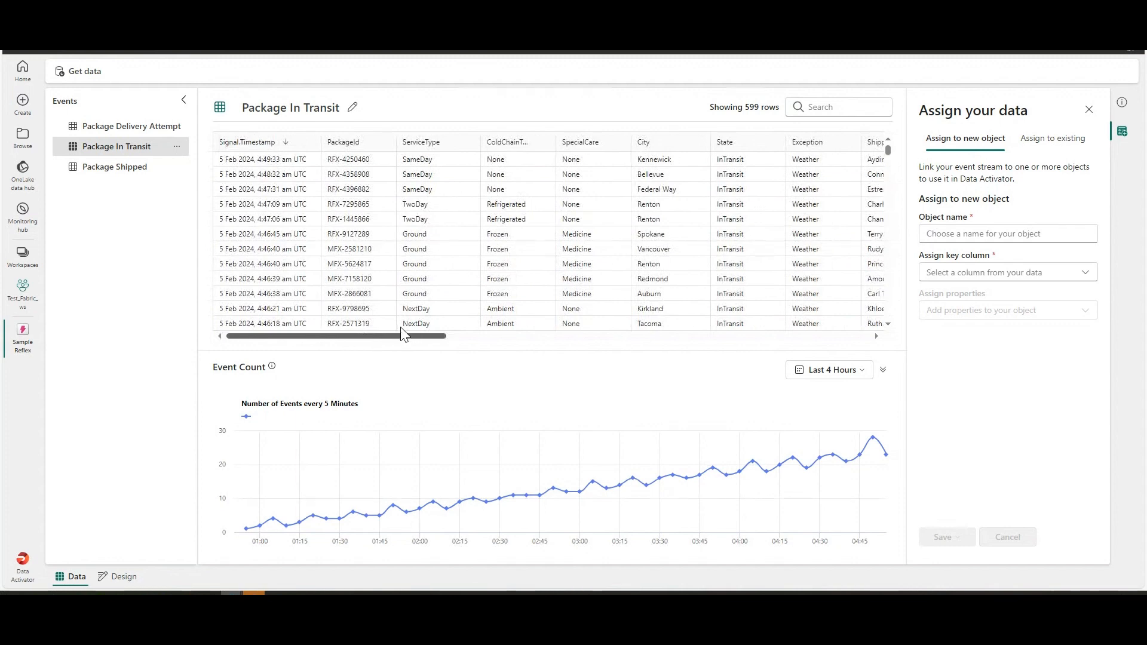
pyautogui.moveTo(400, 327); pyautogui.dragTo(707, 337)
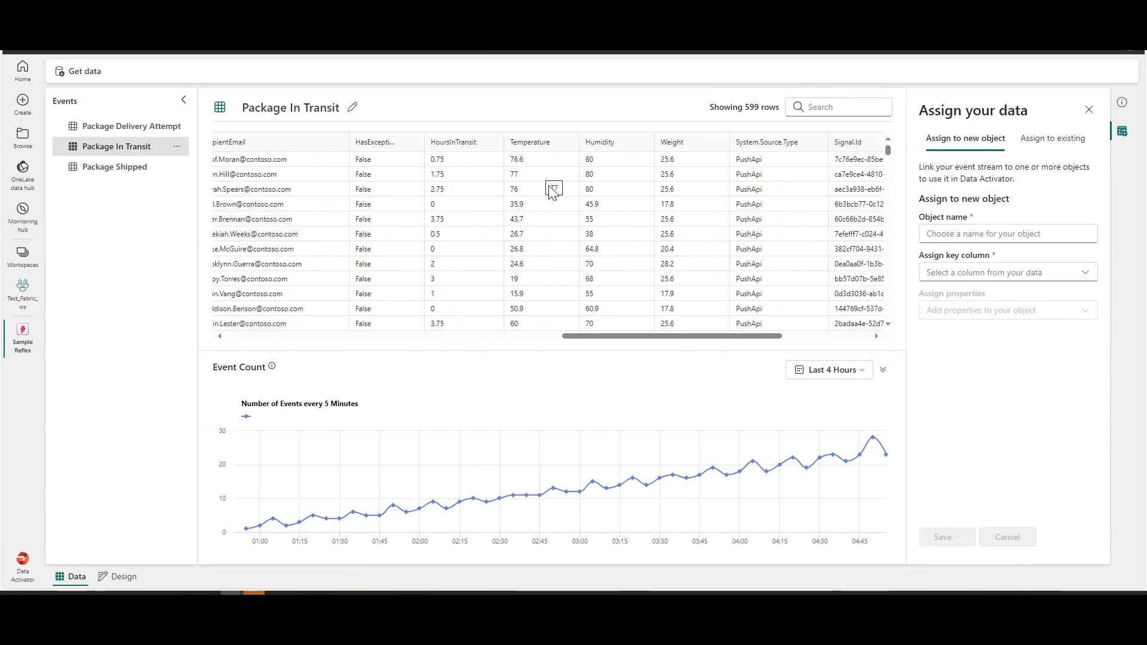
pyautogui.moveTo(727, 345); pyautogui.dragTo(417, 353)
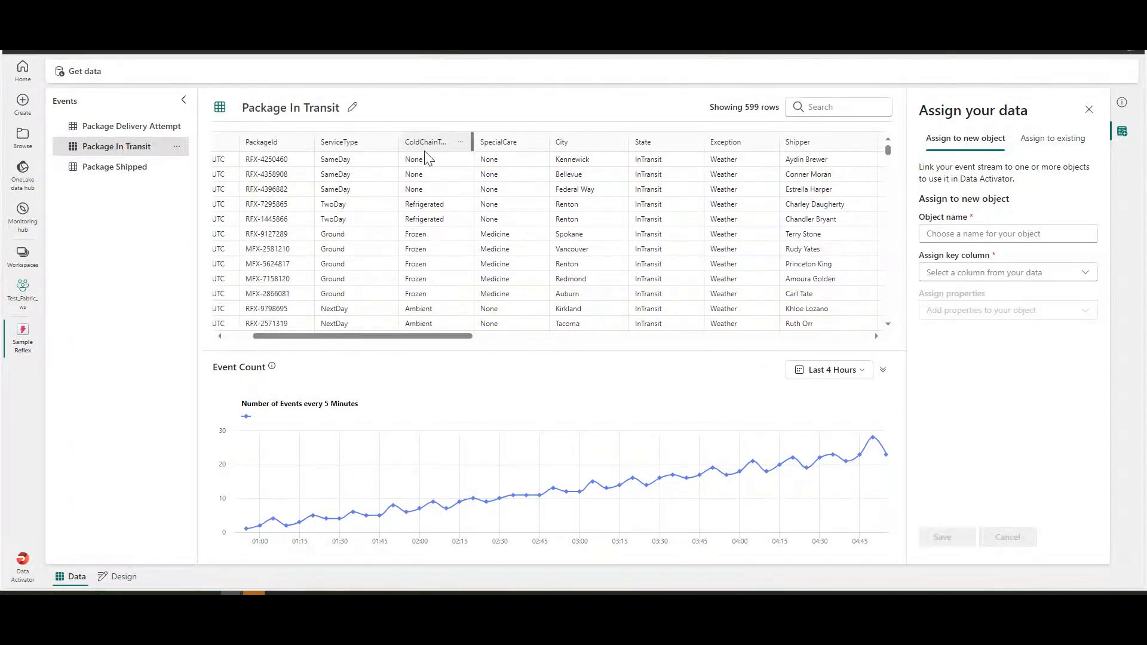
pyautogui.moveTo(473, 143); pyautogui.dragTo(503, 152)
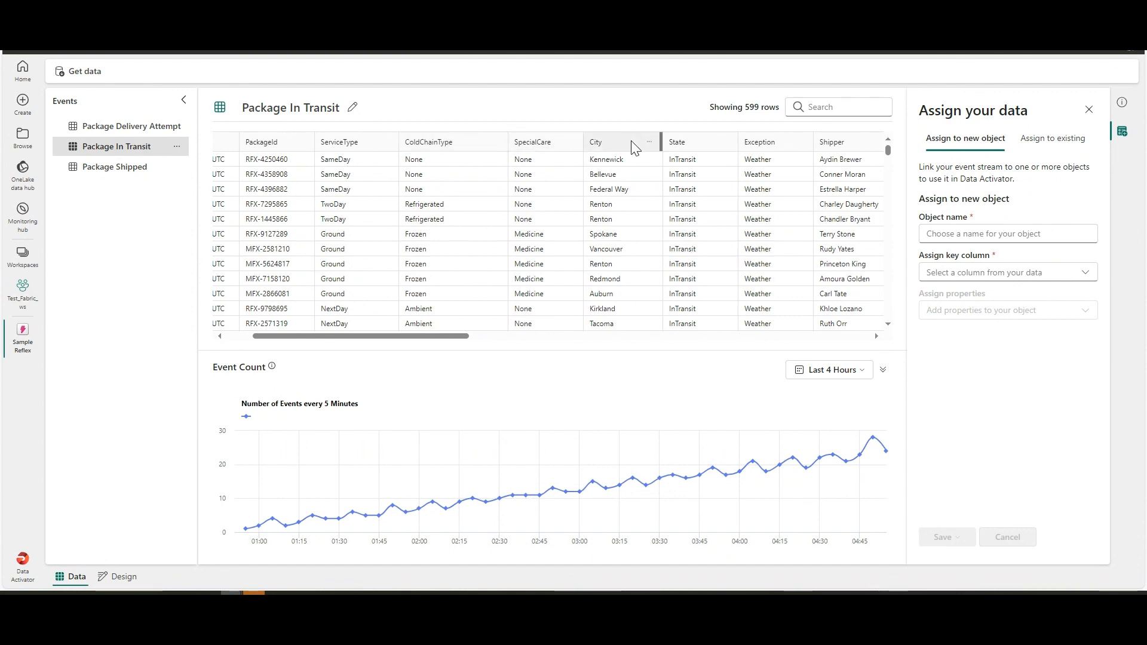
pyautogui.moveTo(441, 337)
pyautogui.mouseDown()
pyautogui.moveTo(408, 337)
pyautogui.moveTo(875, 332)
pyautogui.moveTo(445, 335)
pyautogui.mouseUp()
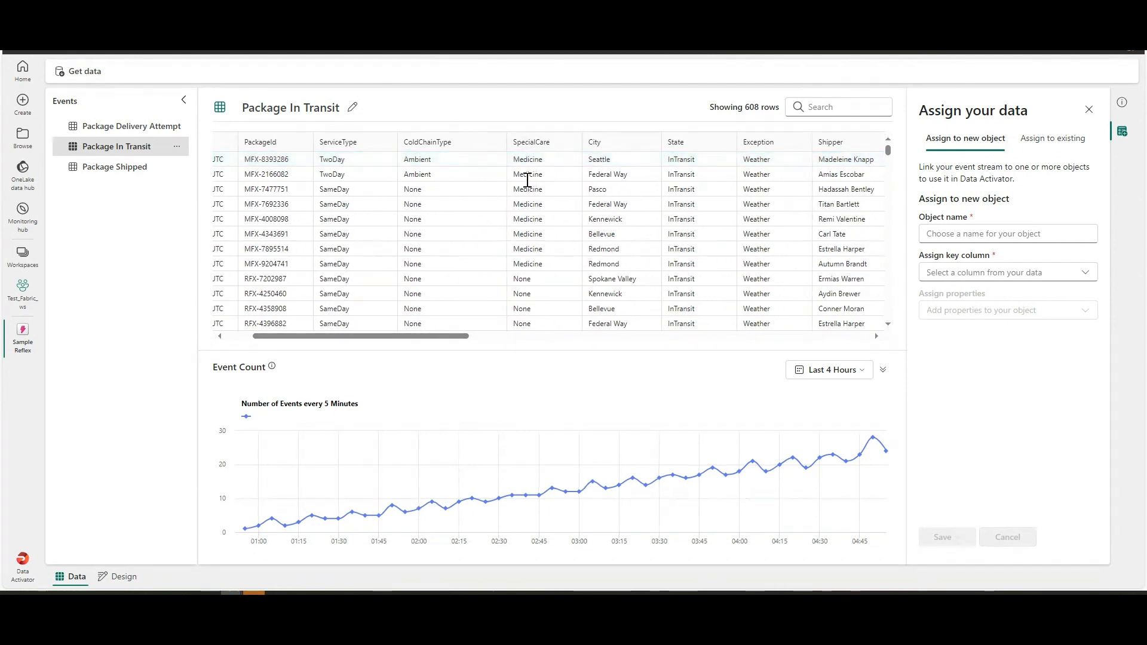
pyautogui.moveTo(361, 342); pyautogui.dragTo(334, 339)
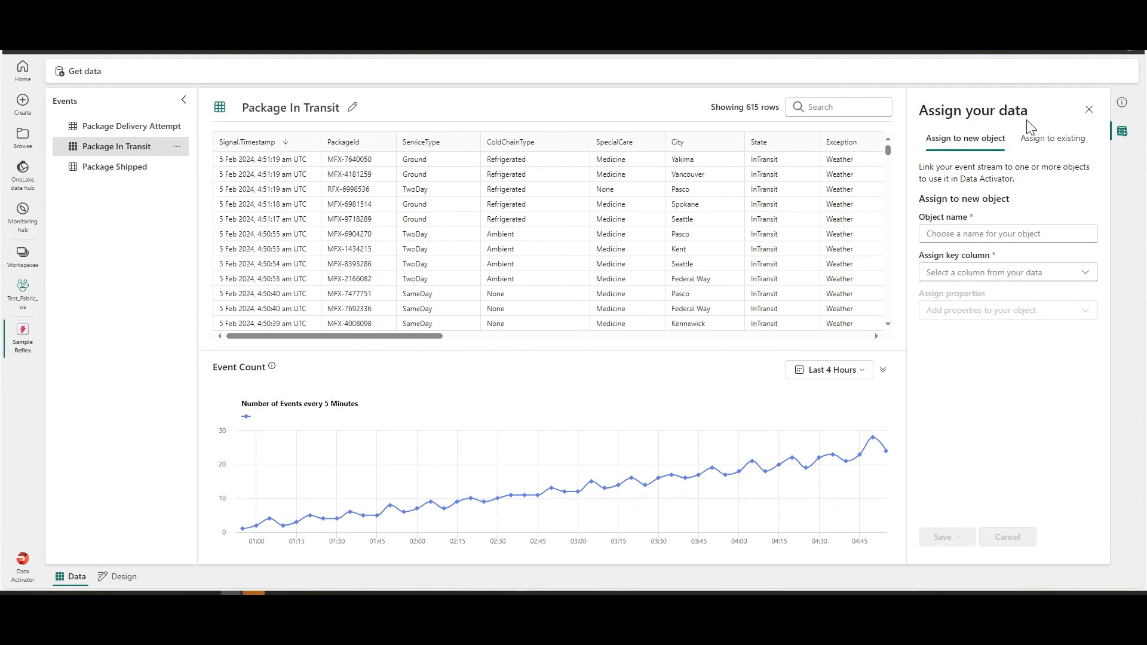
# Examine the Package In Transit event's description and the options for assigning its data to a new or existing object
pyautogui.click(1089, 109)
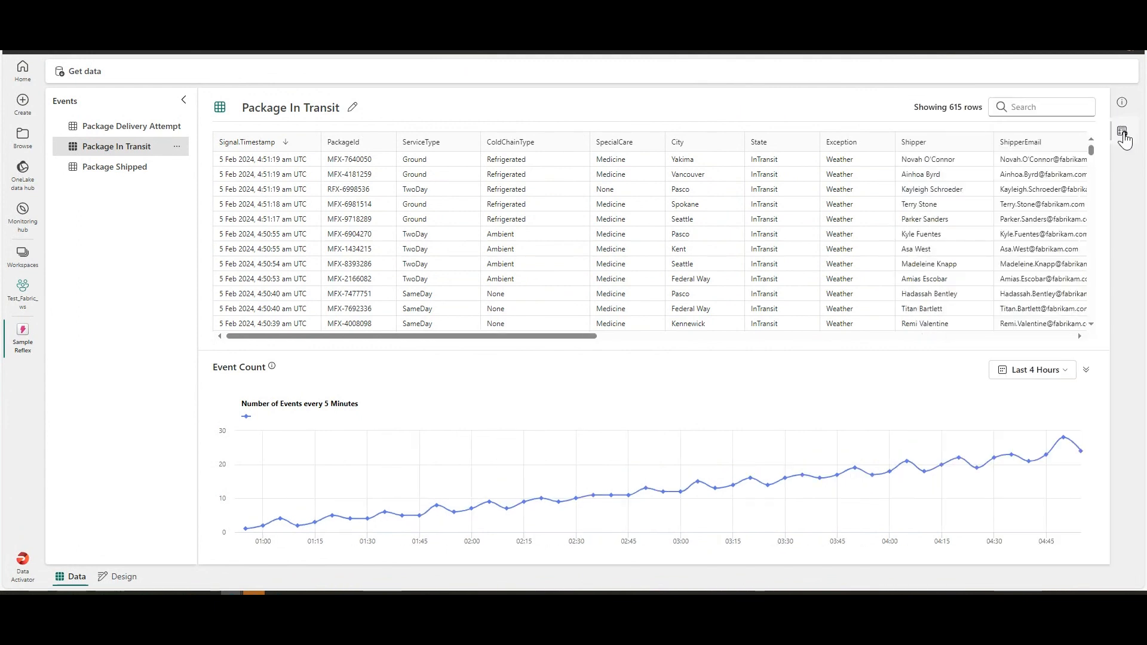
pyautogui.click(1122, 131)
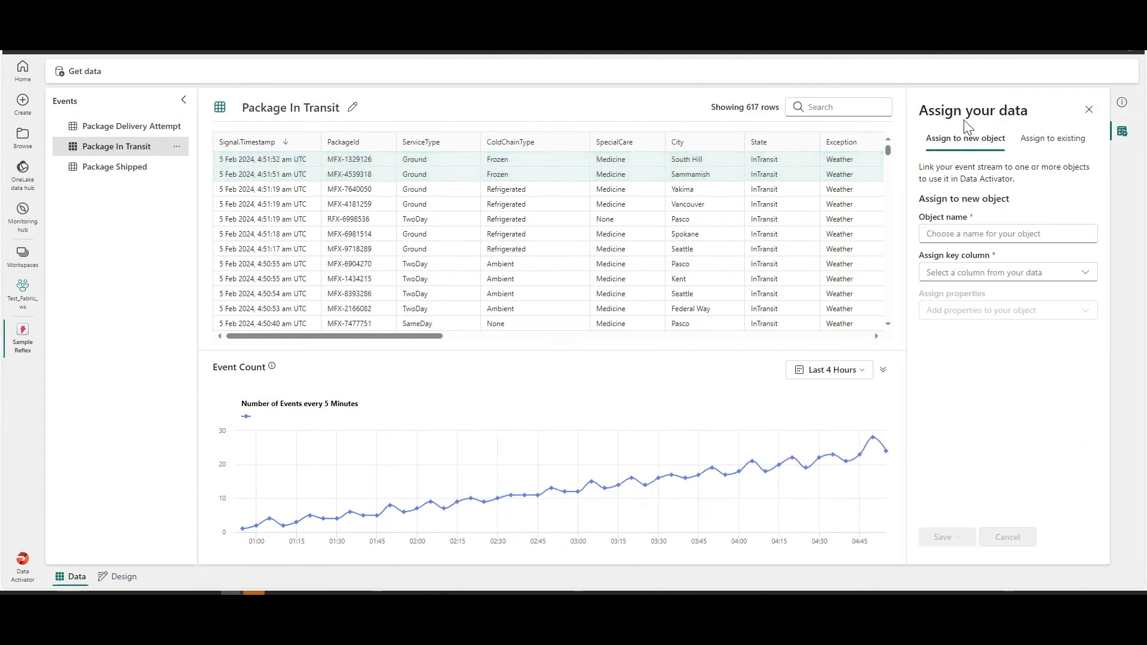
pyautogui.click(1122, 102)
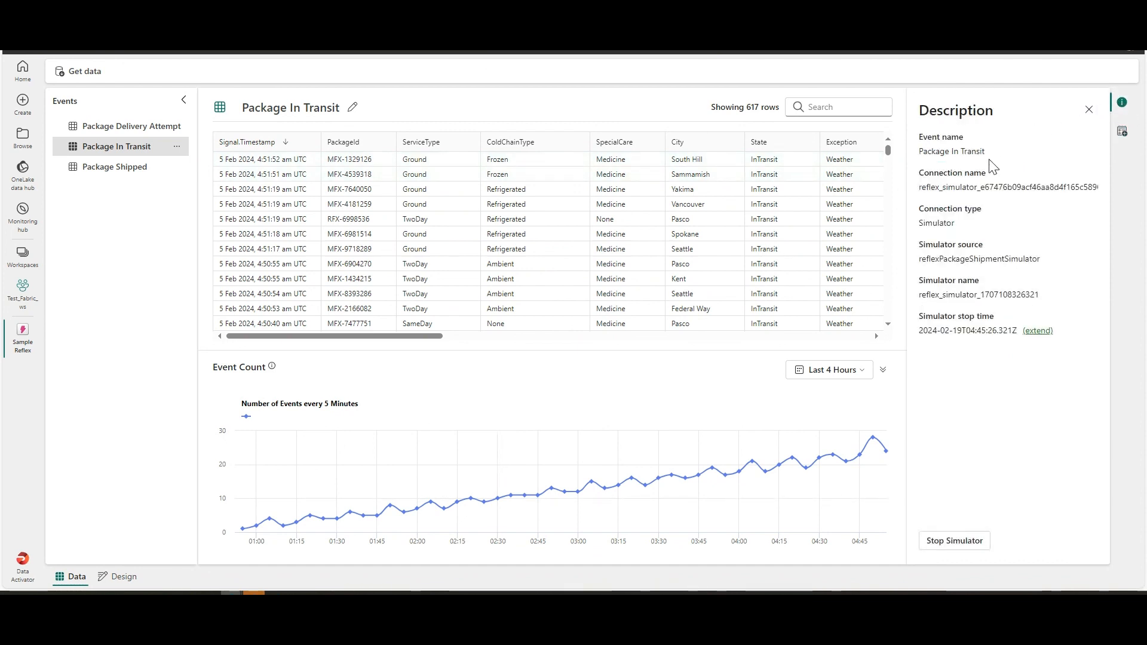
pyautogui.click(1122, 136)
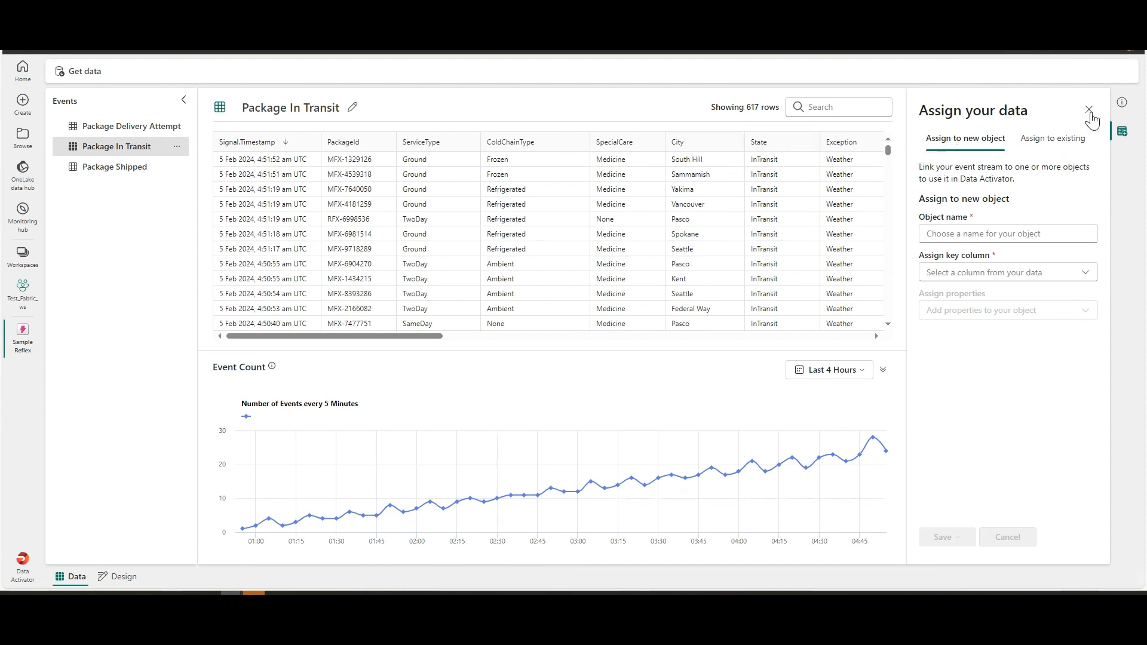
pyautogui.click(1015, 147)
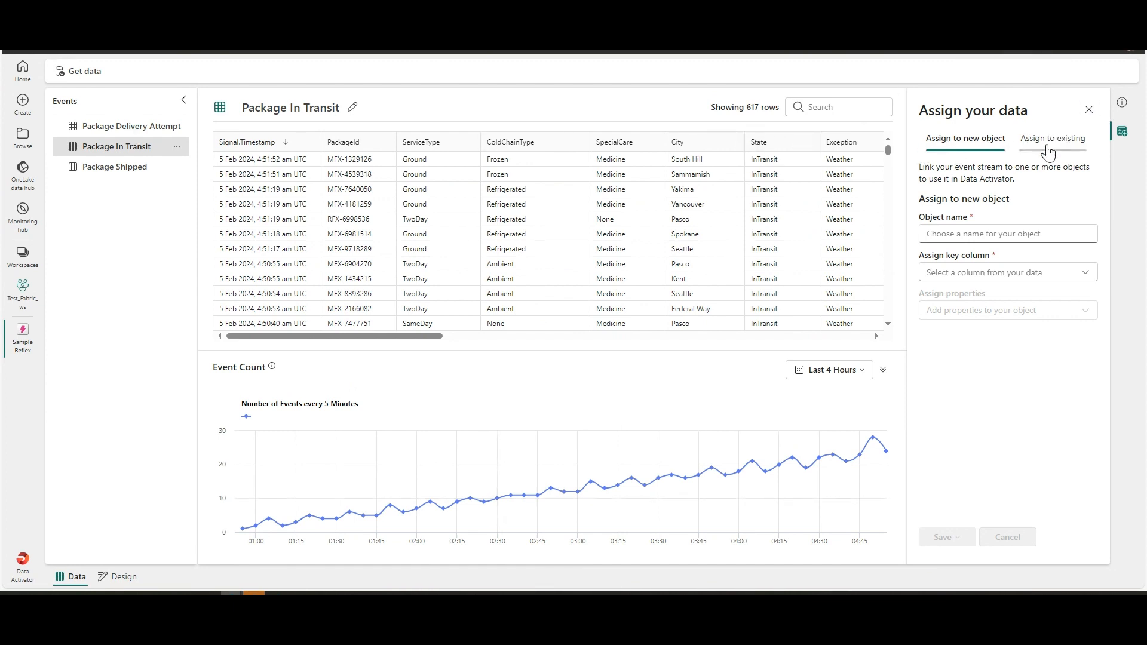
pyautogui.click(974, 144)
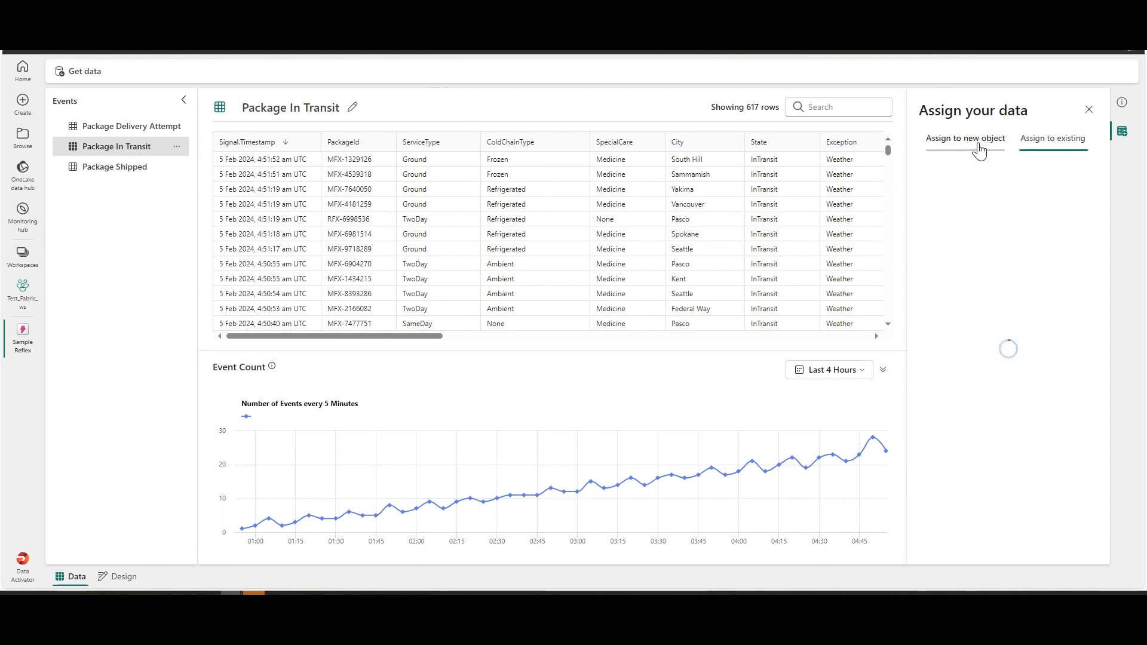
pyautogui.click(1051, 139)
pyautogui.click(964, 147)
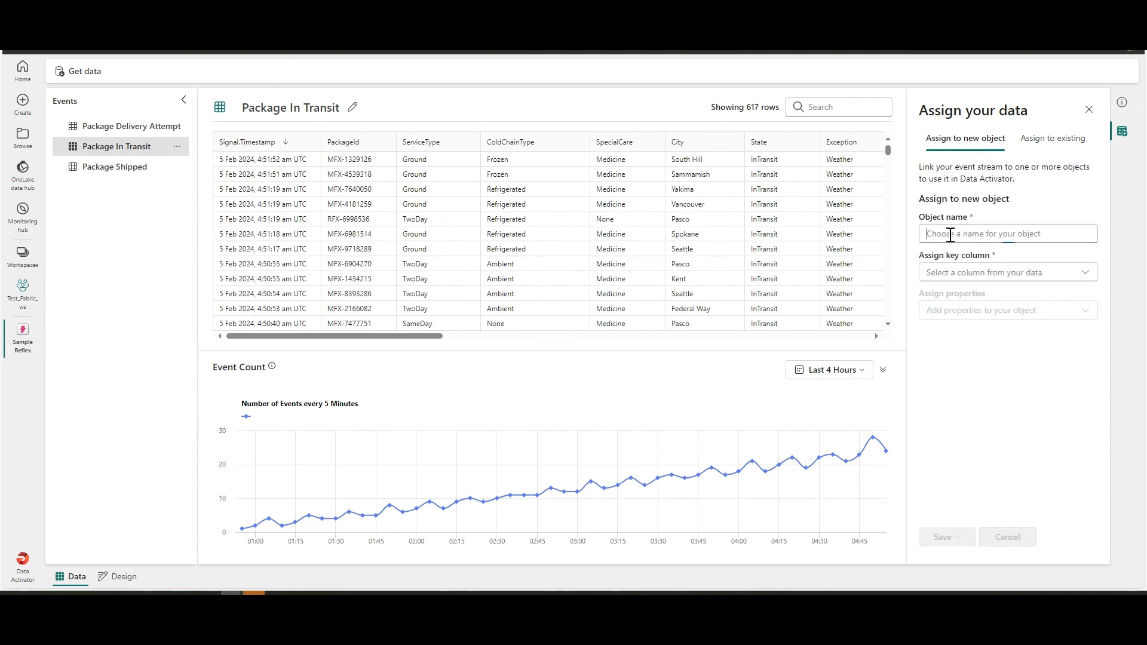
# Name the new object Packages 1 and assign PackageId as its key column
pyautogui.write('P')
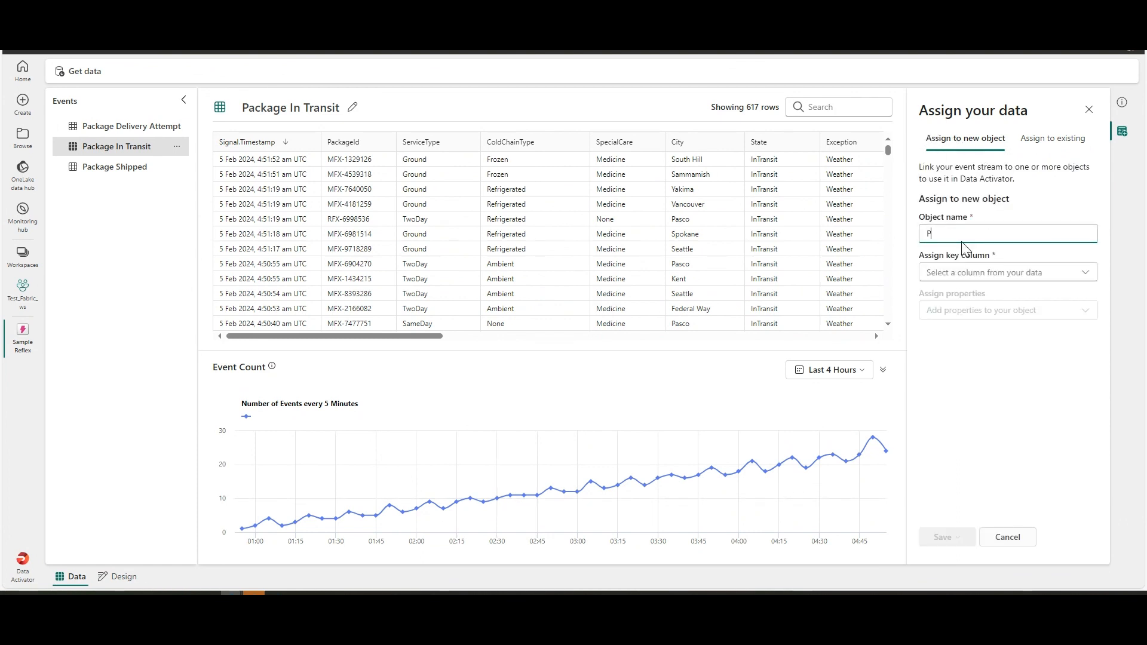
pyautogui.write('ackages 1')
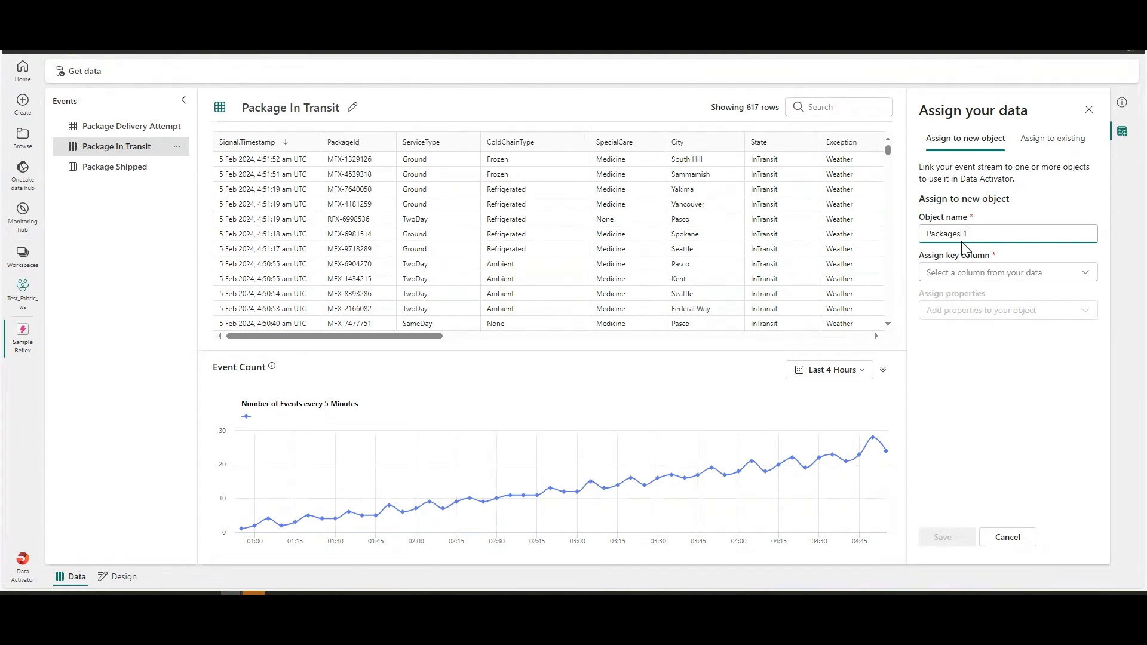
pyautogui.click(1016, 273)
pyautogui.click(811, 115)
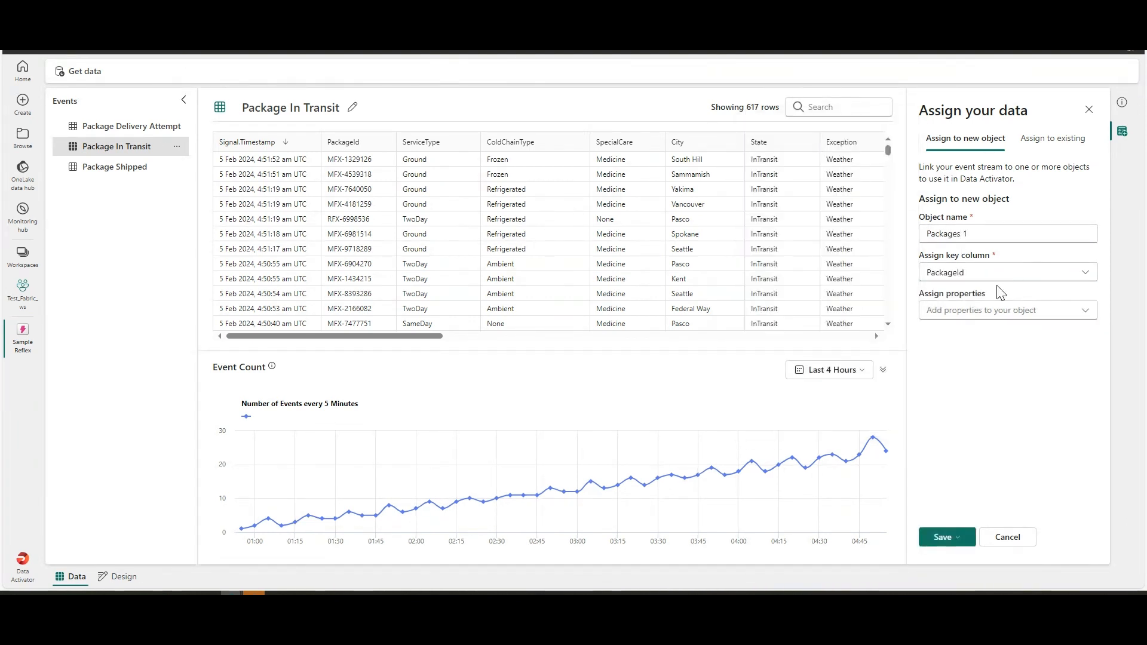
# Add City, ColdChainType, SpecialCare and Temperature as properties of the new object, then save it and go to design mode
pyautogui.click(975, 313)
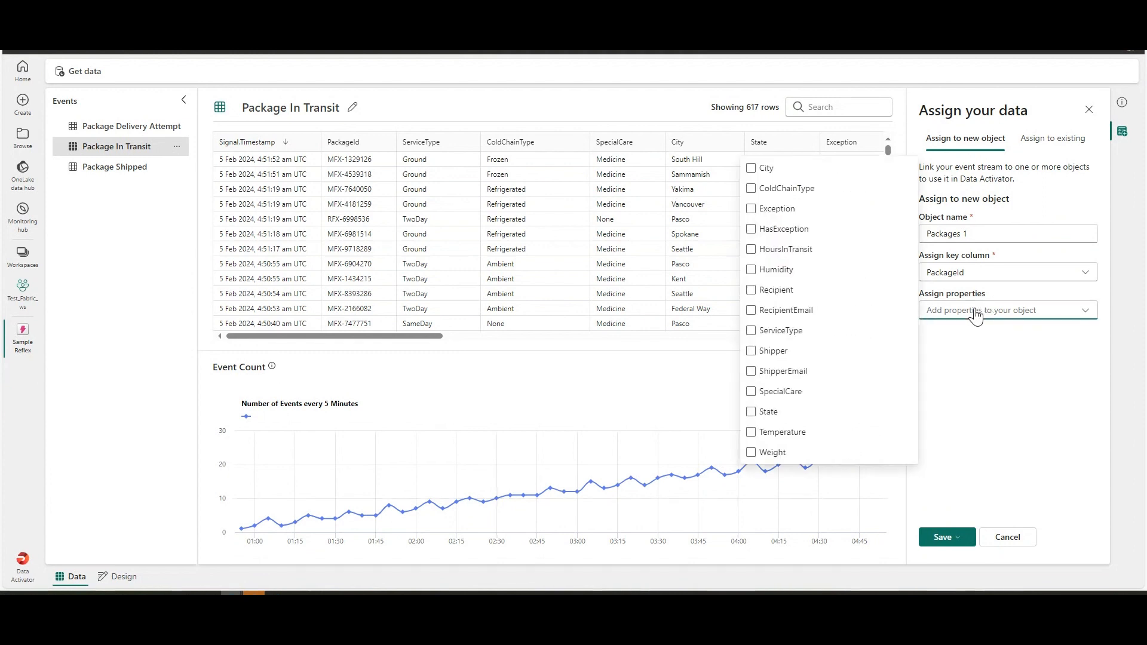
pyautogui.click(767, 170)
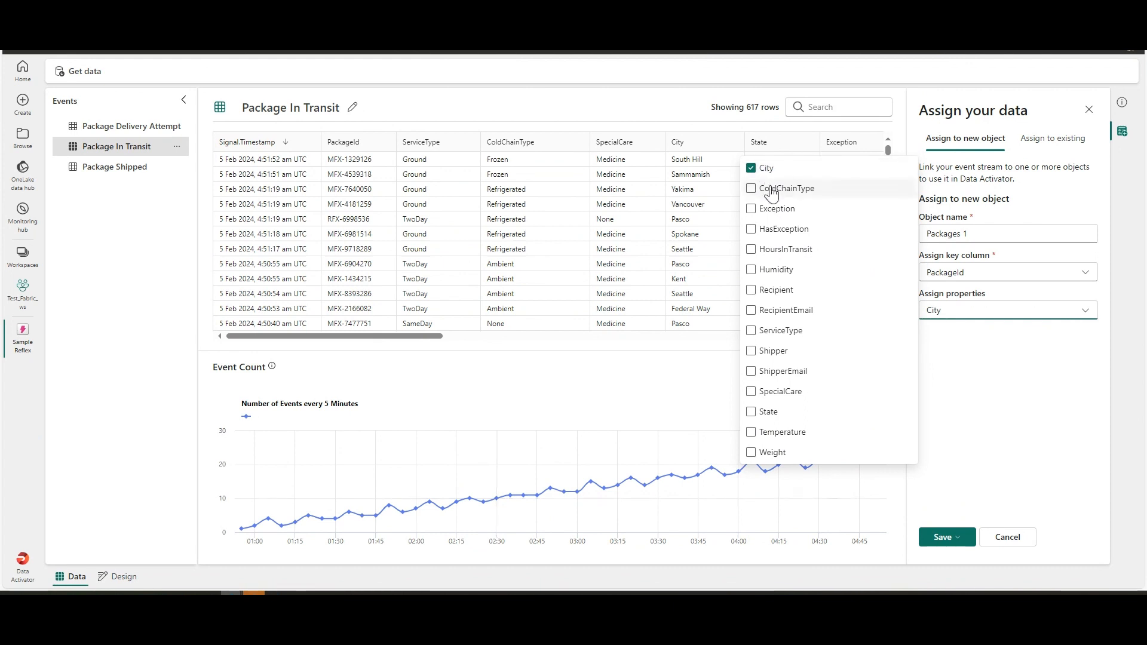
pyautogui.click(771, 189)
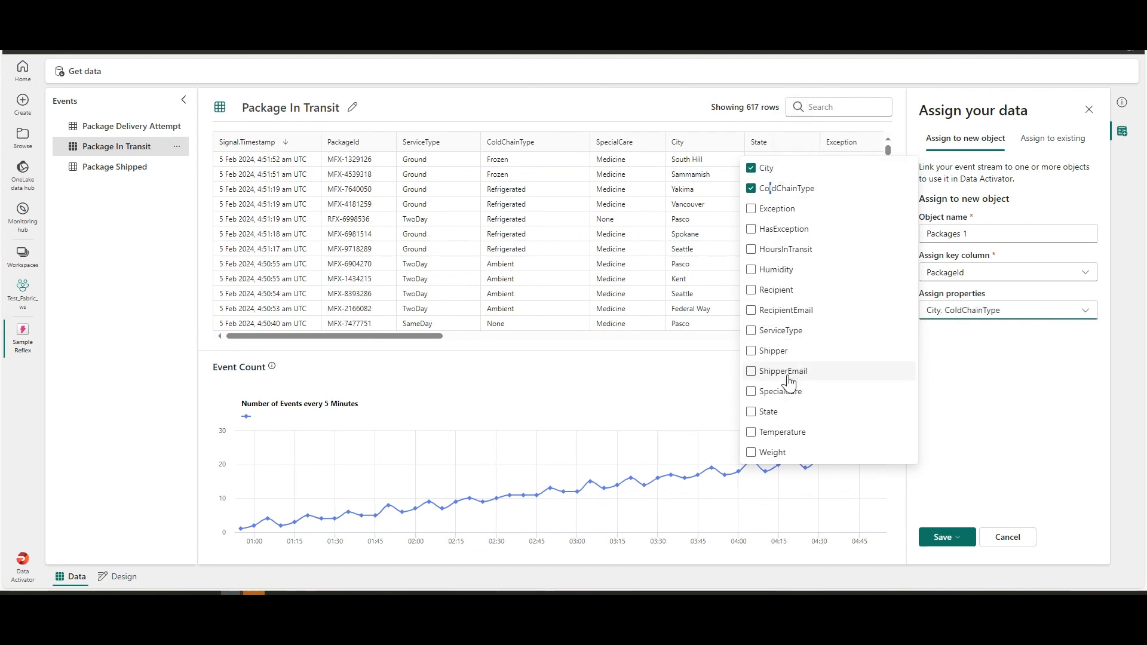
pyautogui.click(785, 404)
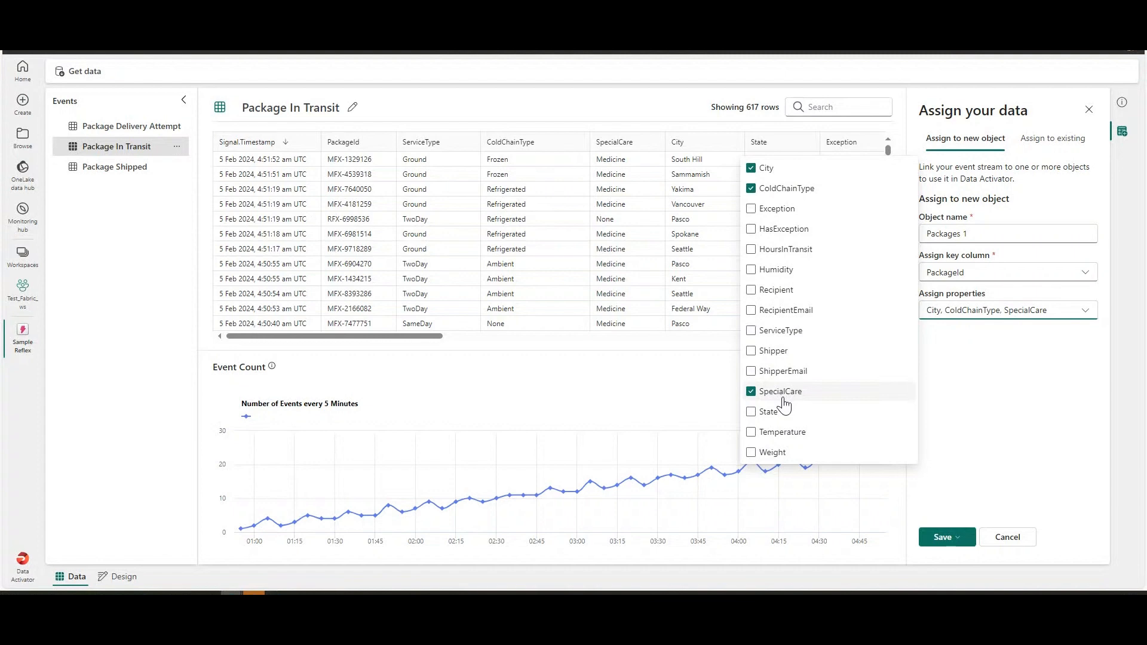
pyautogui.click(777, 431)
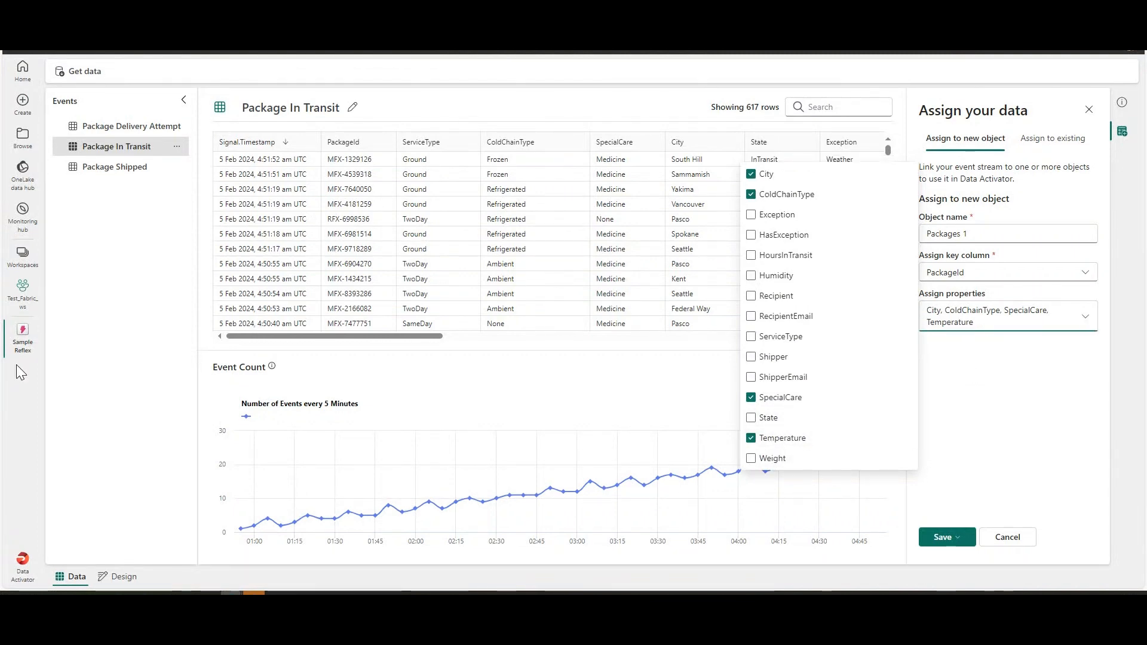
pyautogui.click(982, 427)
pyautogui.click(947, 540)
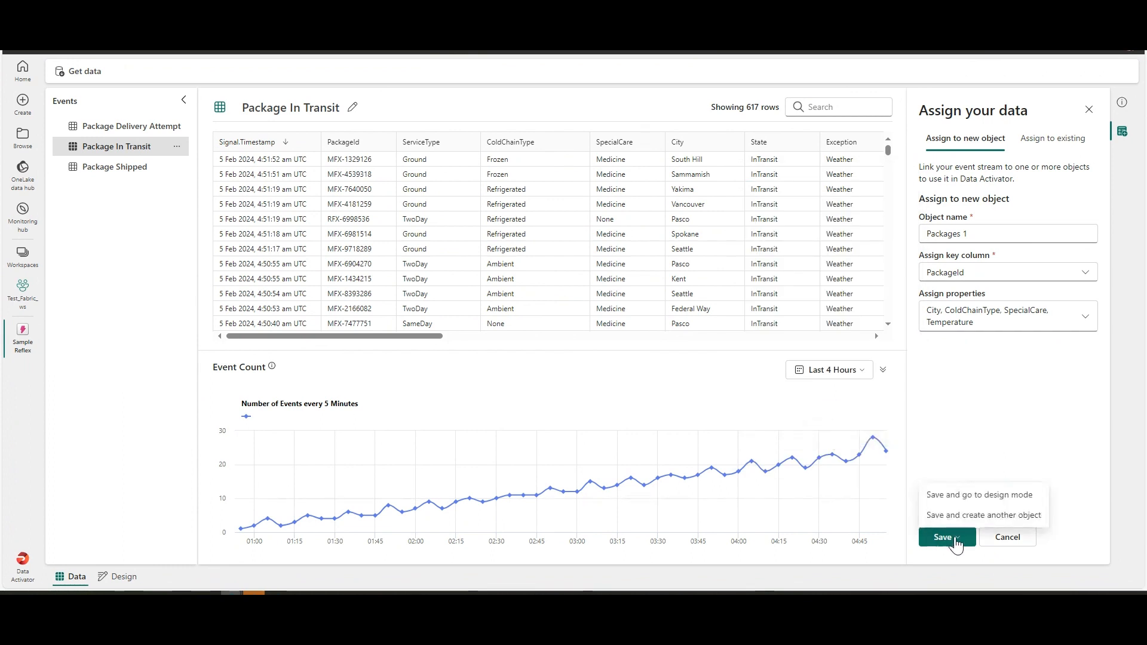
pyautogui.click(969, 499)
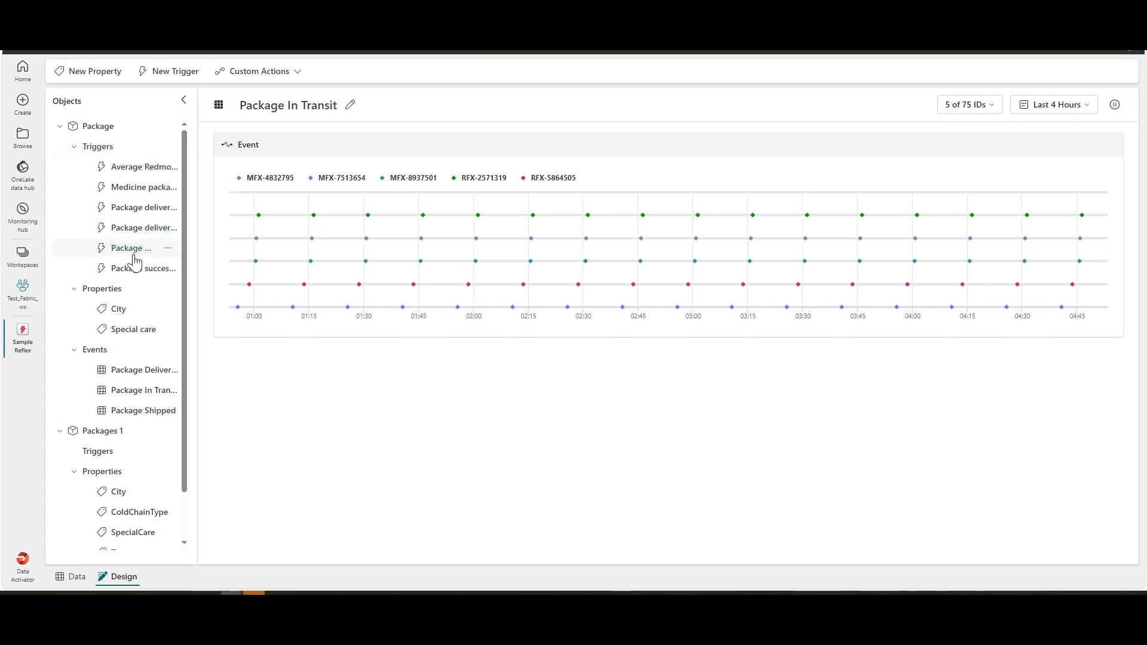
# Examine the Packages 1 object in design mode, including its City property and Package In Transit event
pyautogui.scroll(-2, 133, 256)
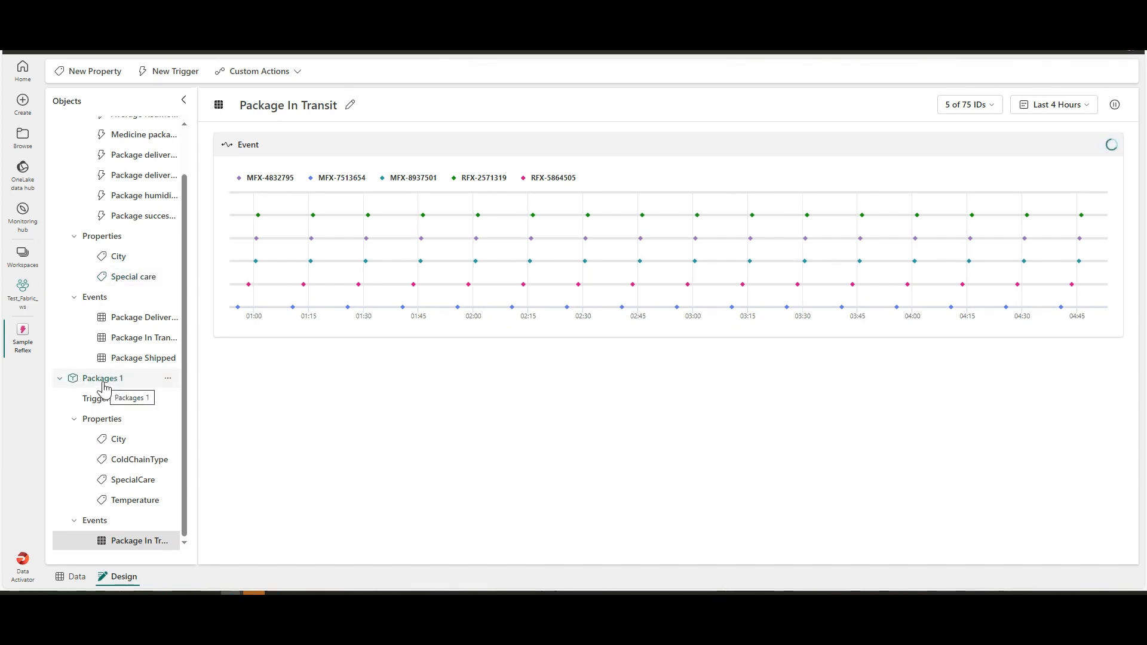
pyautogui.click(105, 387)
pyautogui.click(100, 433)
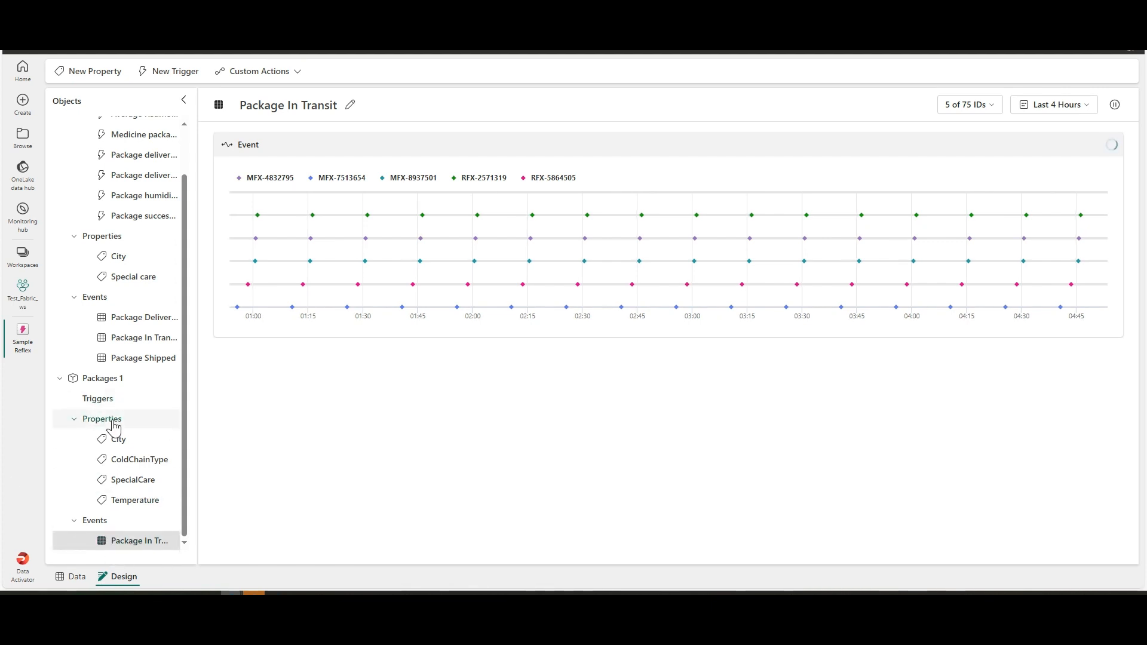
pyautogui.scroll(1, 113, 426)
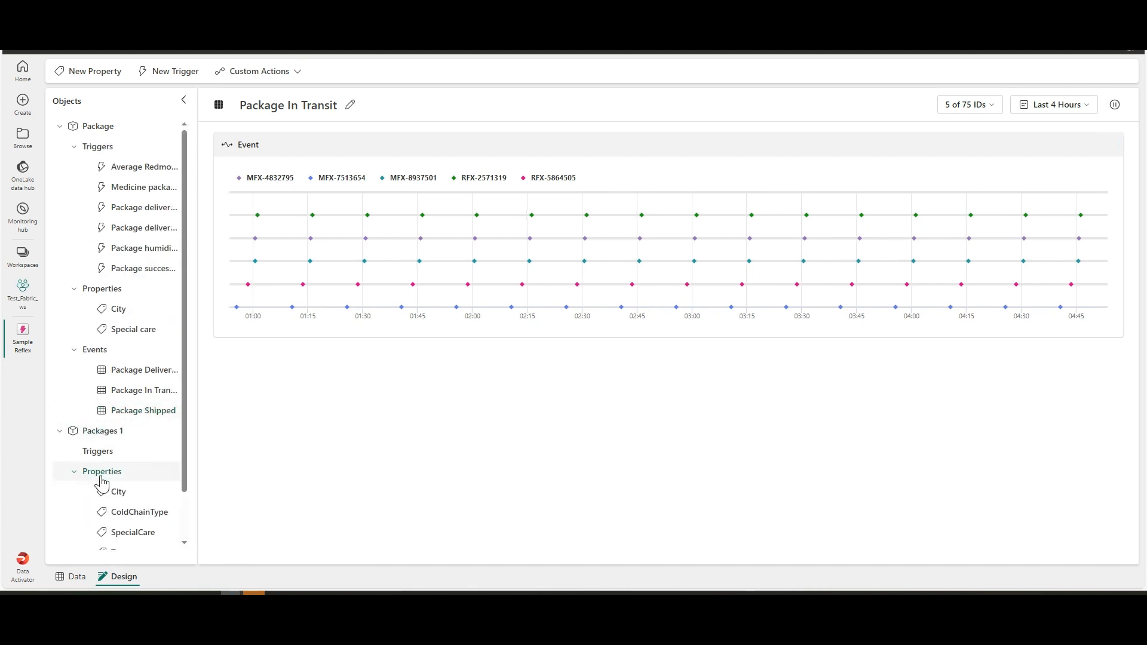
pyautogui.click(117, 492)
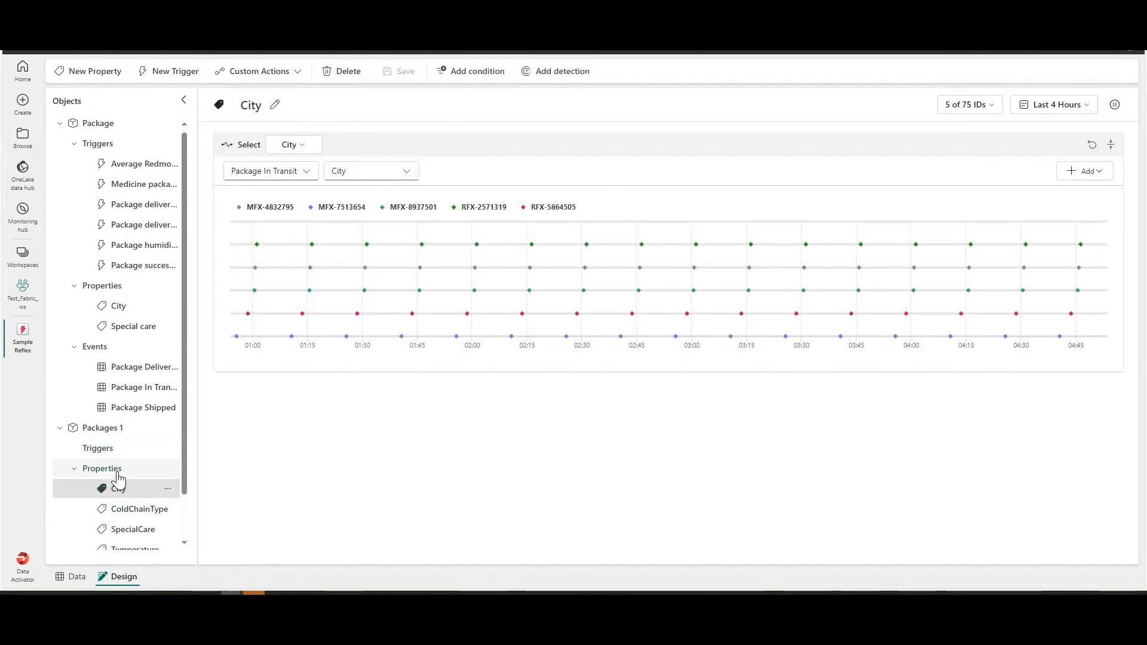
pyautogui.scroll(-1, 117, 507)
pyautogui.click(119, 543)
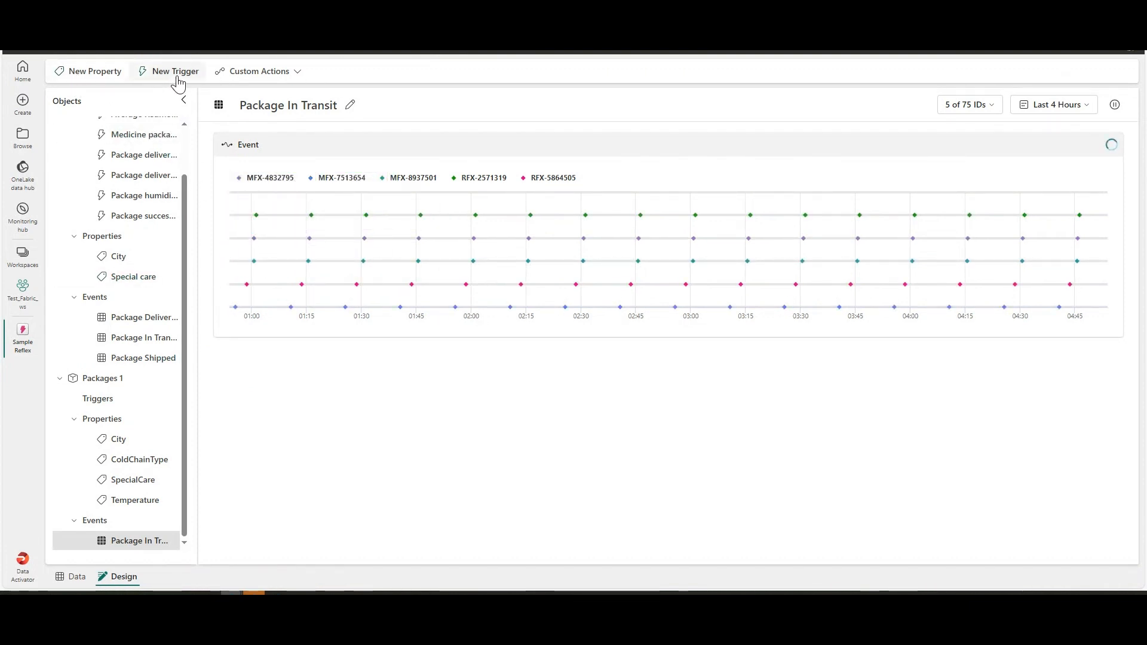
# Create a new trigger on the Packages 1 object and name it Temp out of range
pyautogui.click(296, 71)
pyautogui.click(339, 70)
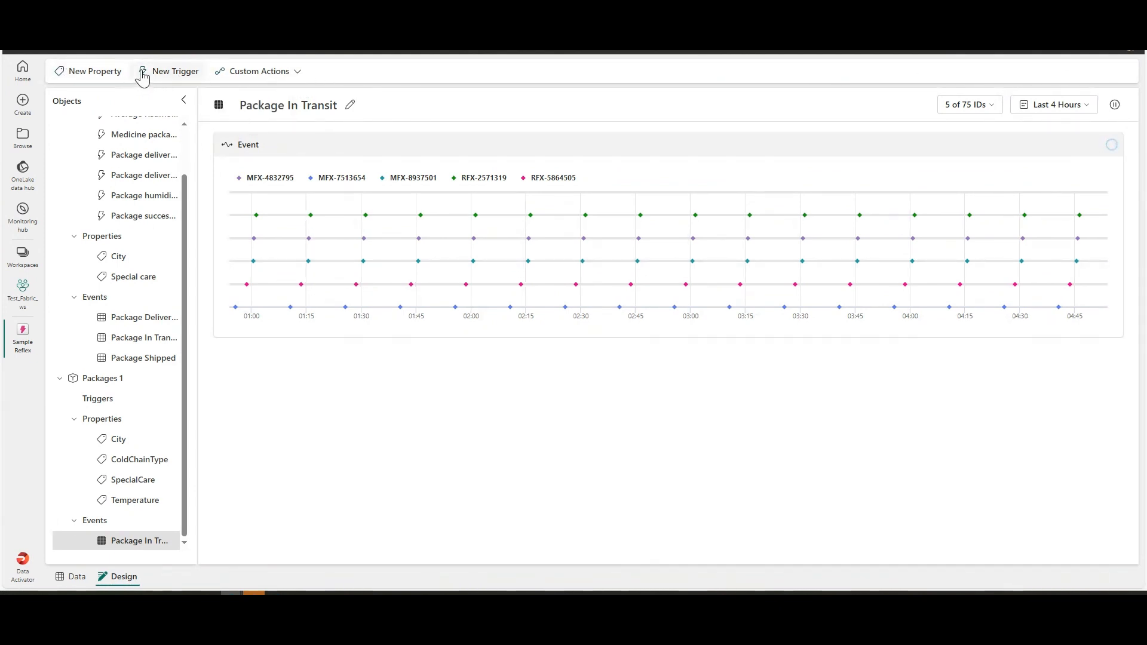
pyautogui.click(181, 73)
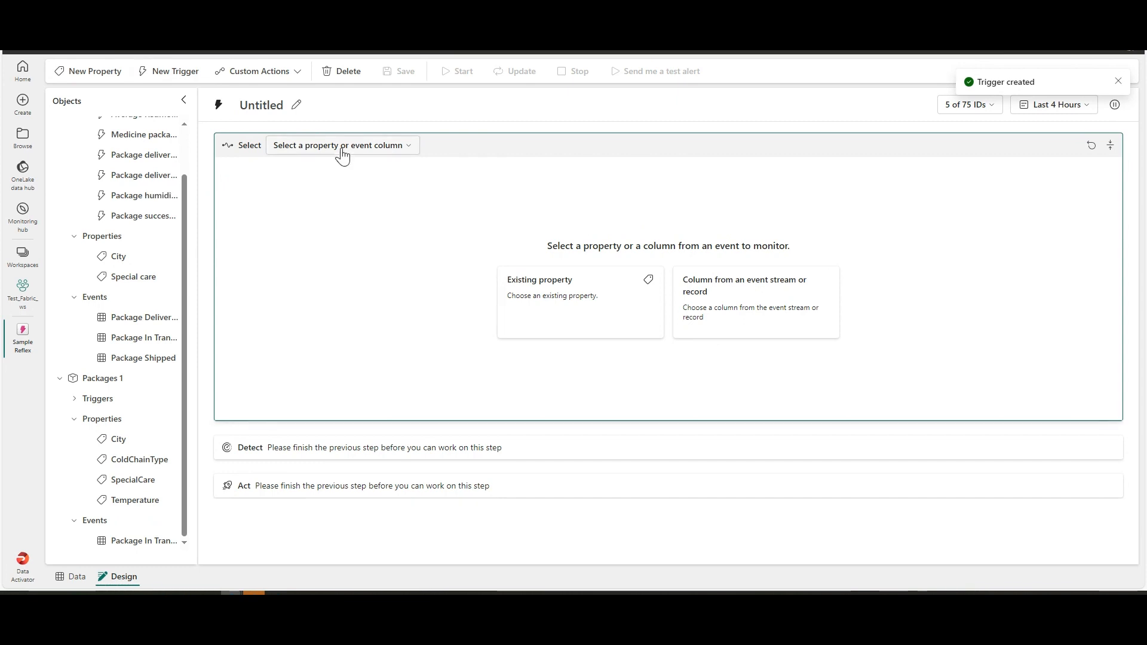
pyautogui.click(270, 105)
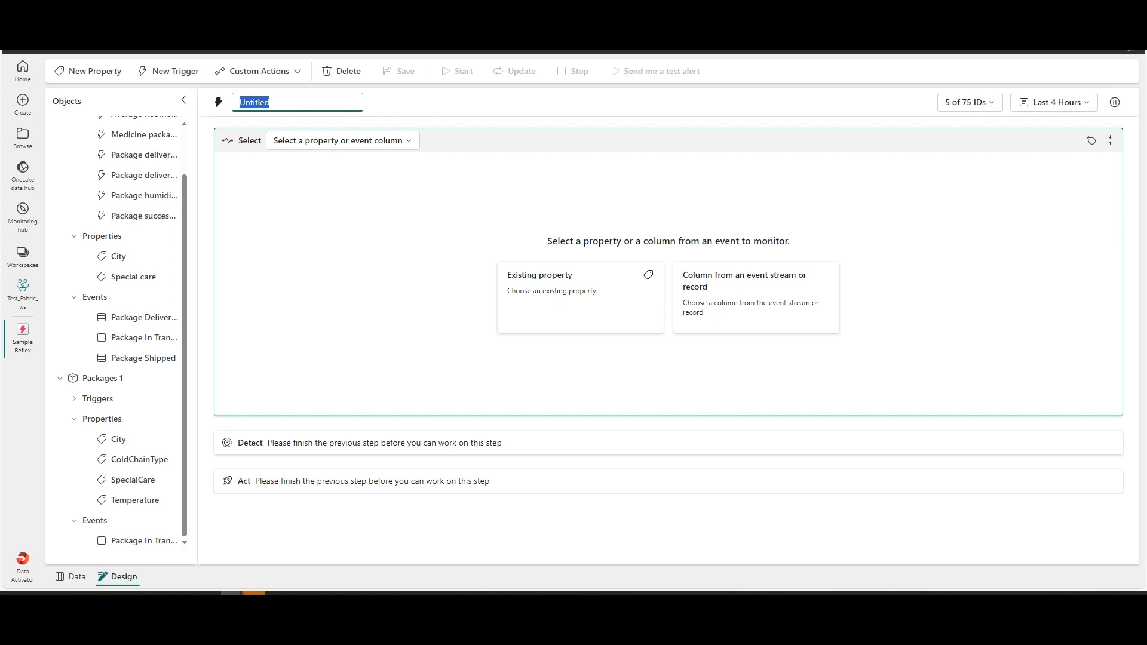
pyautogui.write('Temp out of range')
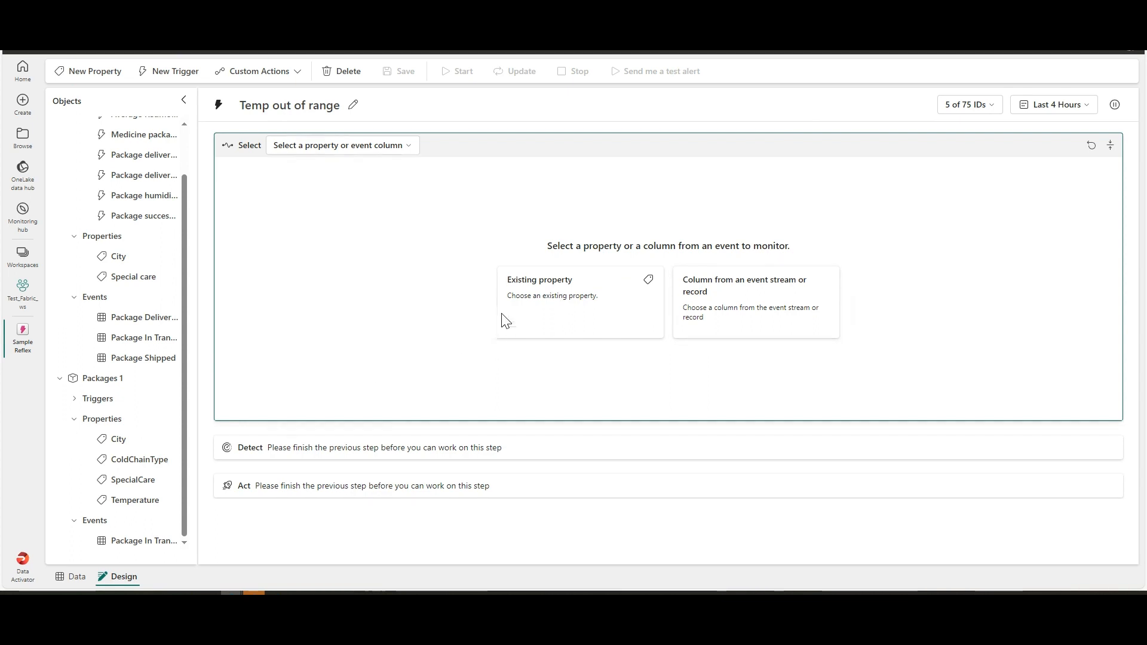
# Select the existing Temperature property as the value the Temp out of range trigger monitors
pyautogui.click(592, 320)
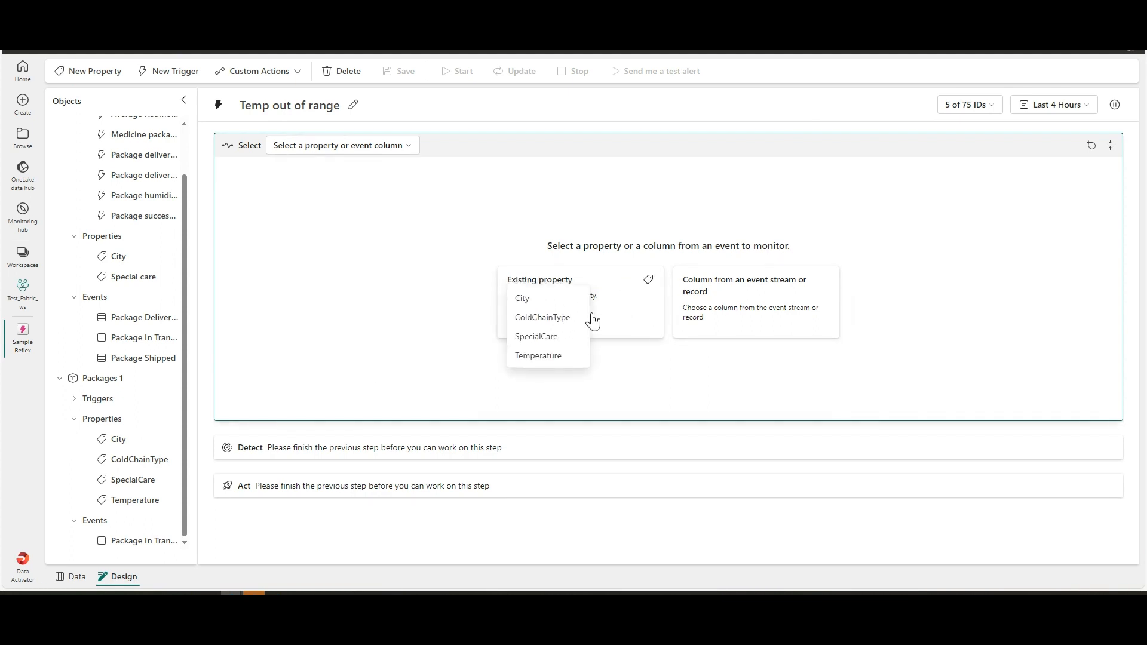
pyautogui.click(556, 357)
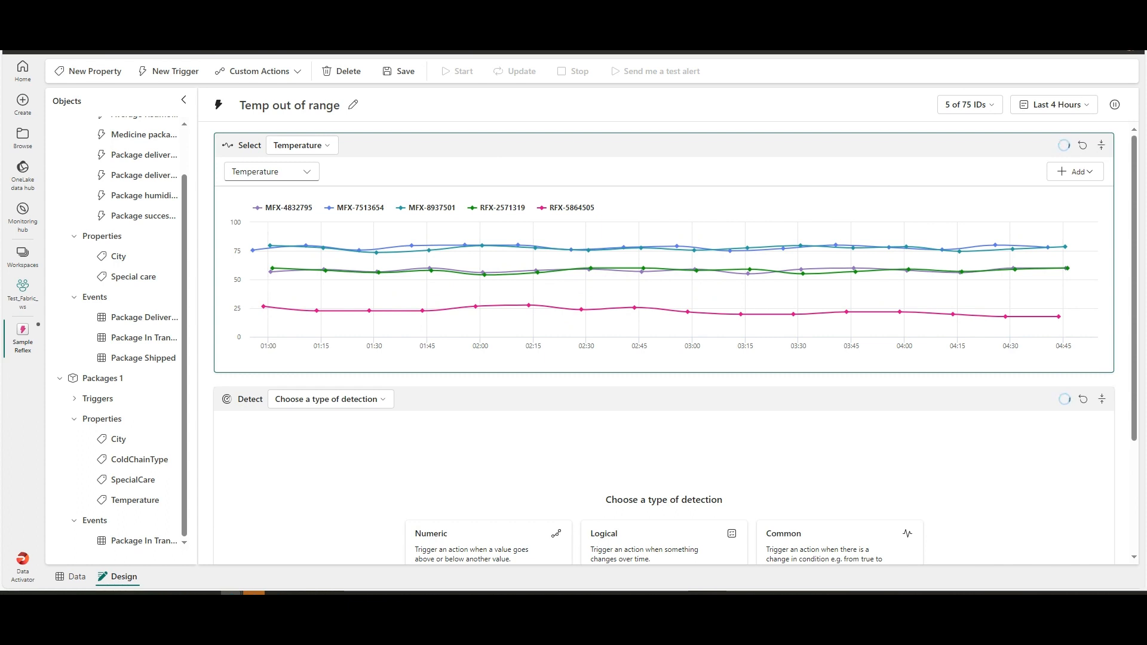
pyautogui.moveTo(422, 309)
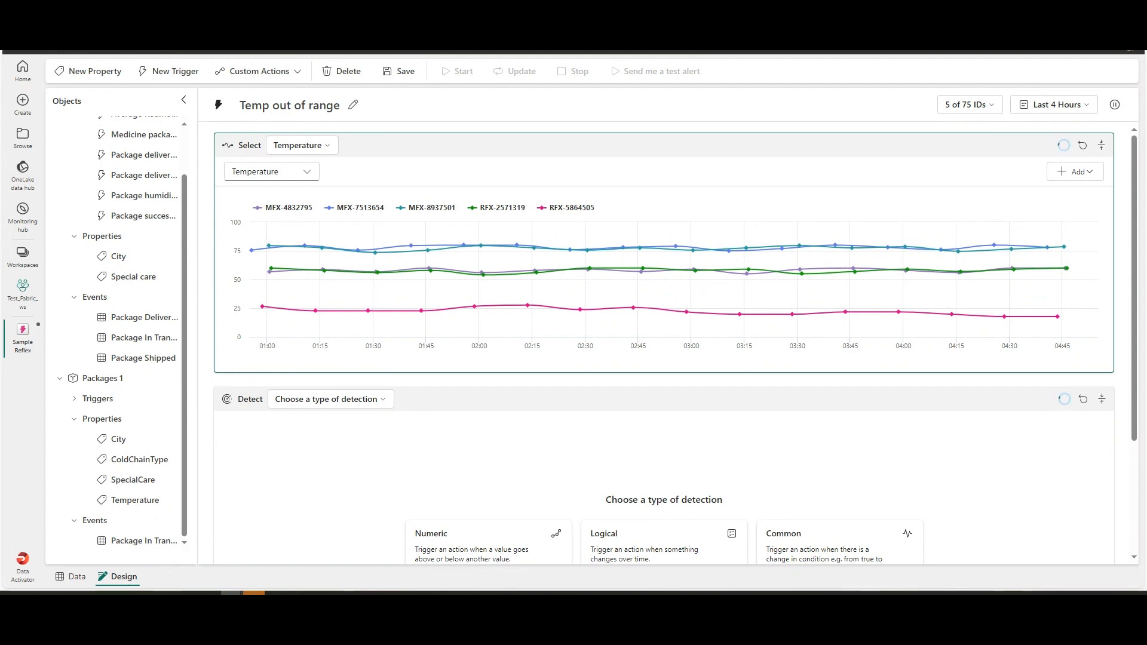
pyautogui.moveTo(386, 313)
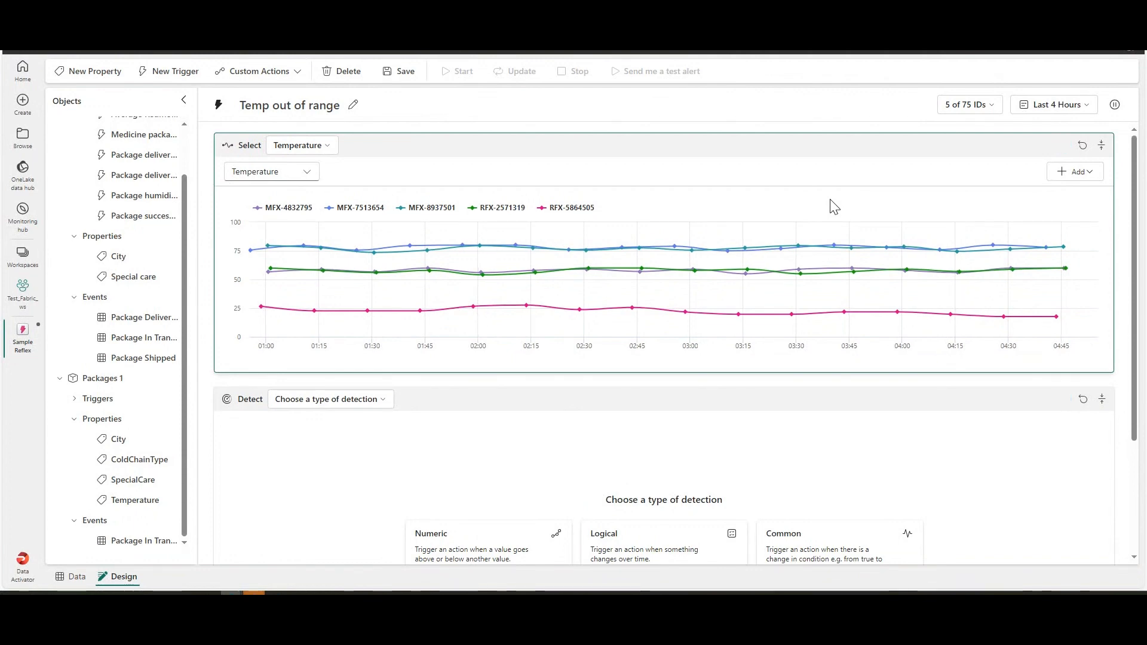
# Set the Temp out of range trigger's detection type to the numeric condition Exits range
pyautogui.scroll(-2, 724, 197)
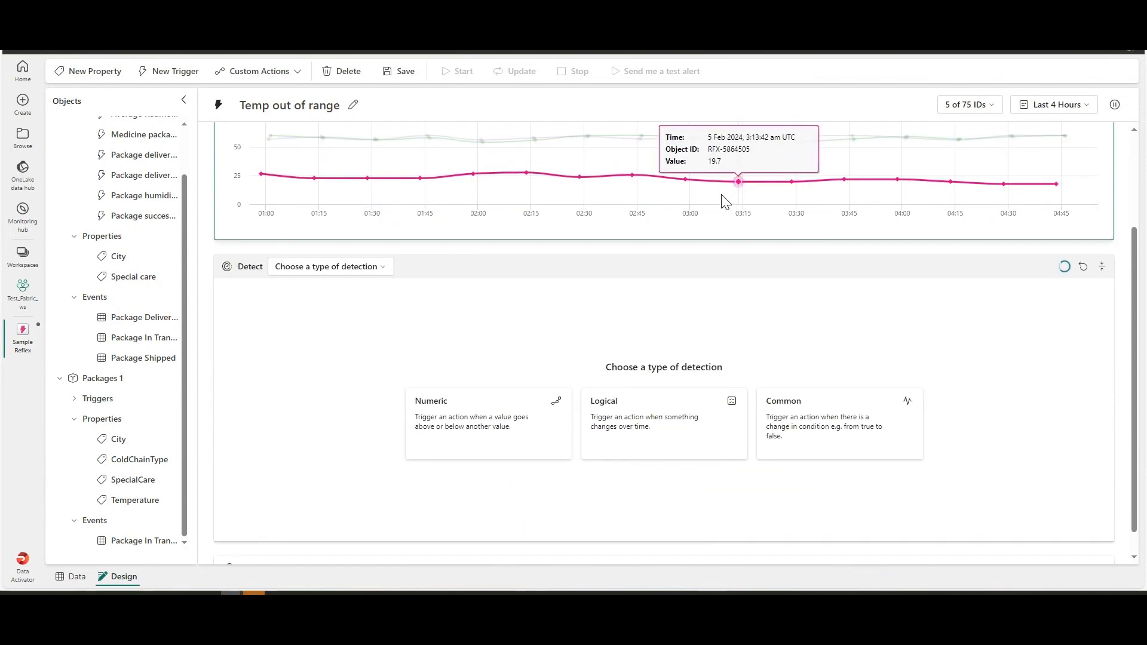
pyautogui.scroll(-2, 267, 287)
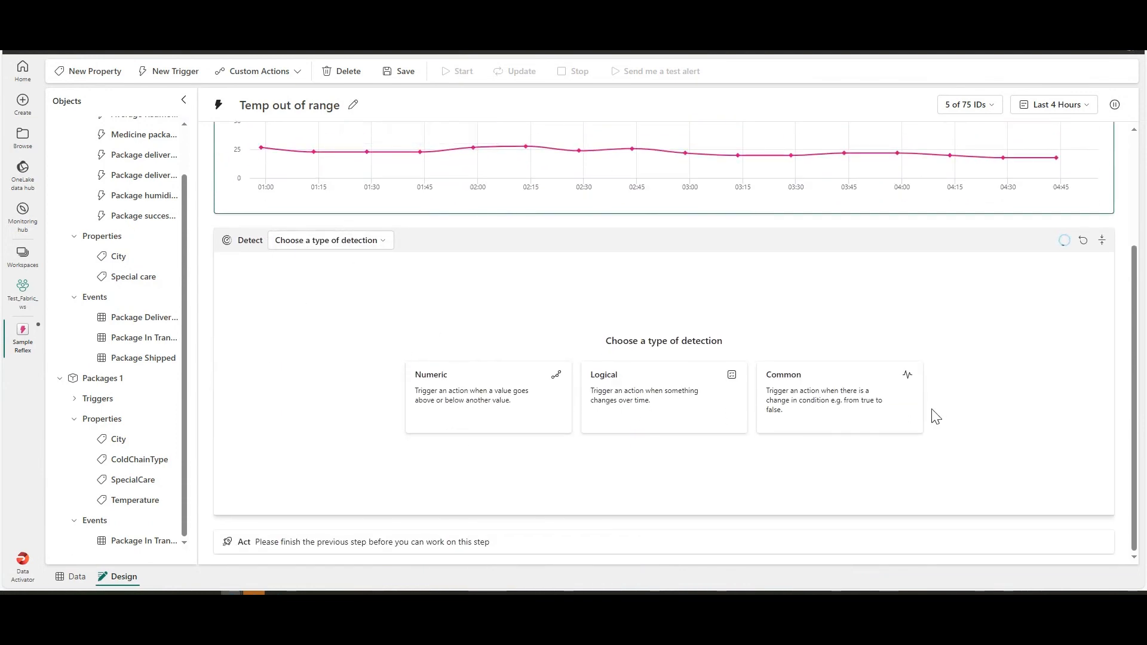
pyautogui.click(451, 404)
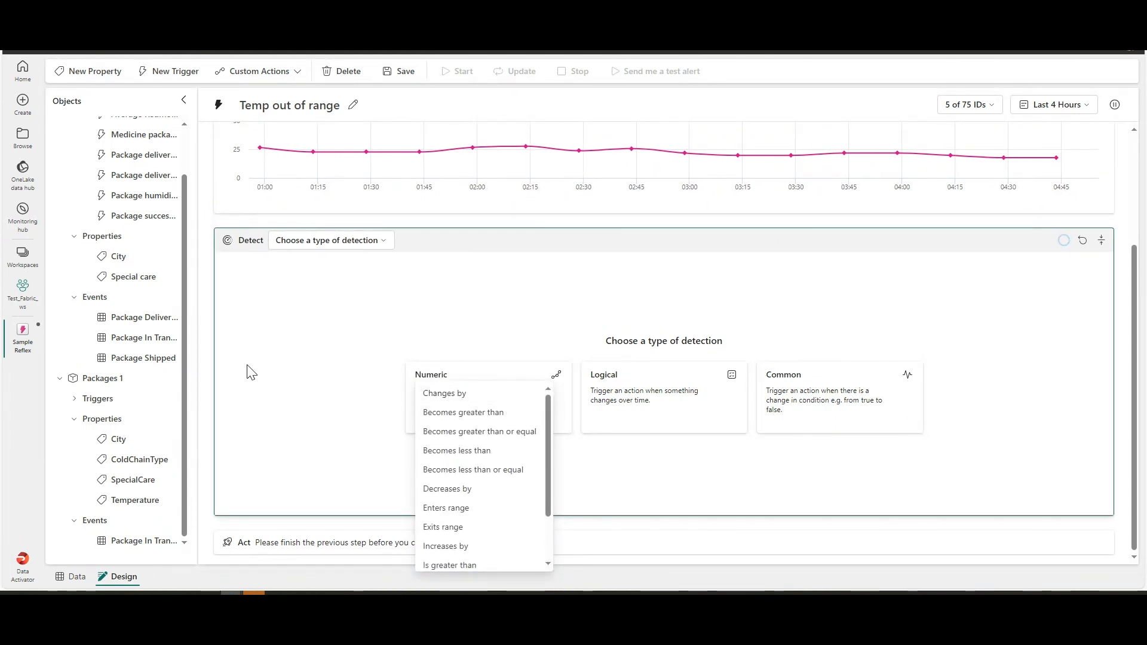
pyautogui.scroll(-1, 430, 510)
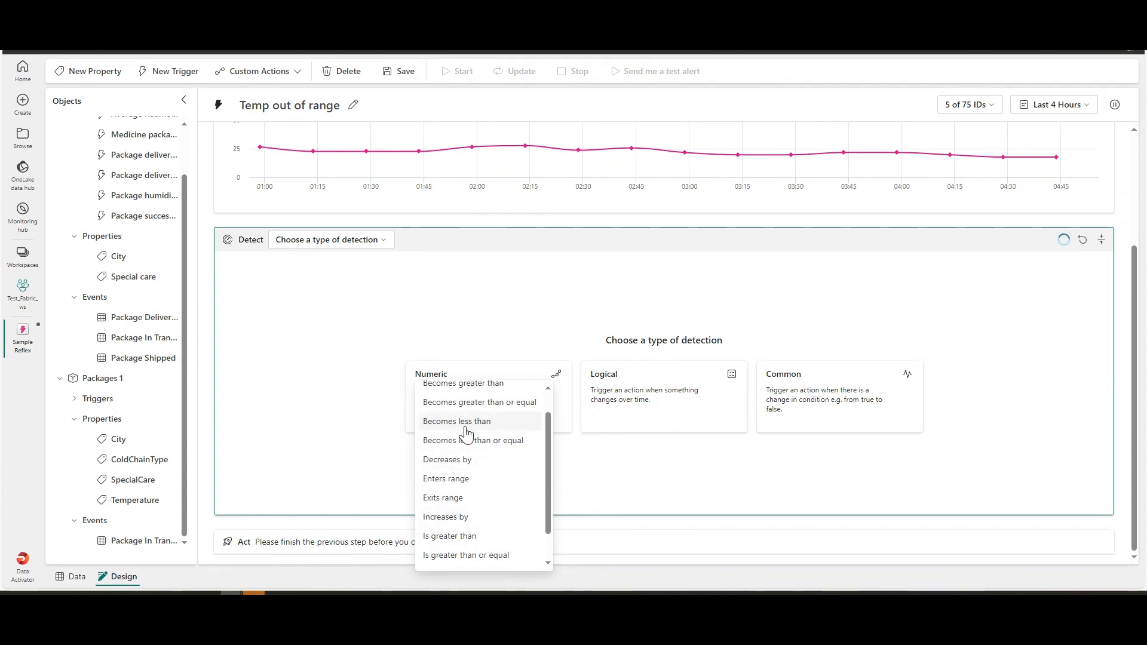
pyautogui.scroll(1, 439, 427)
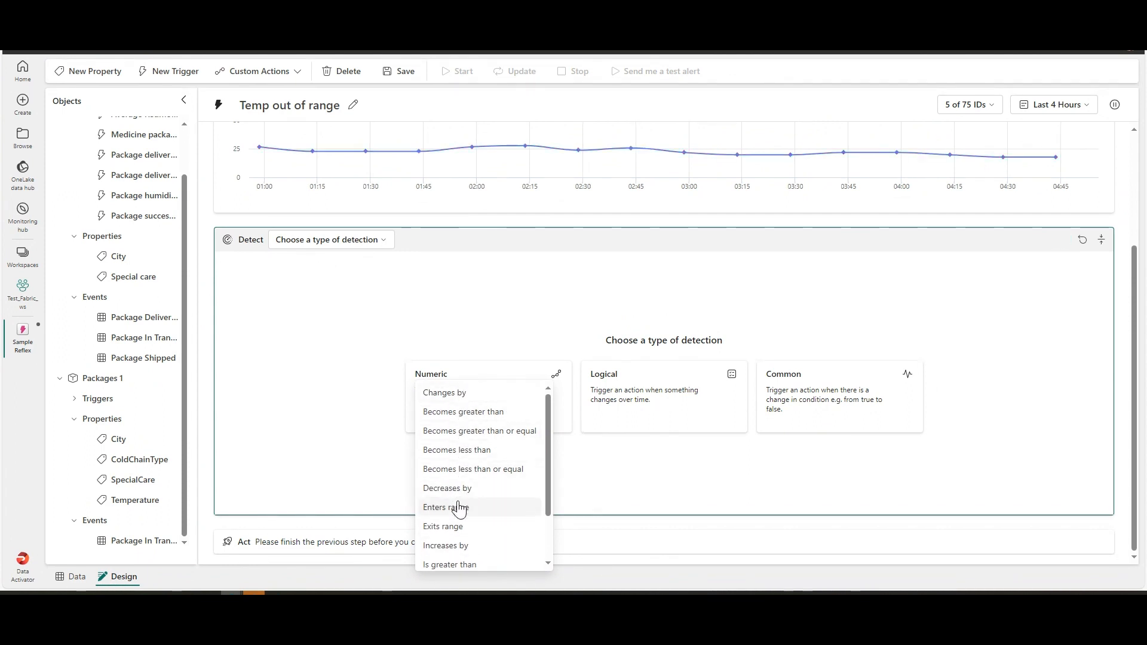
pyautogui.scroll(-3, 472, 478)
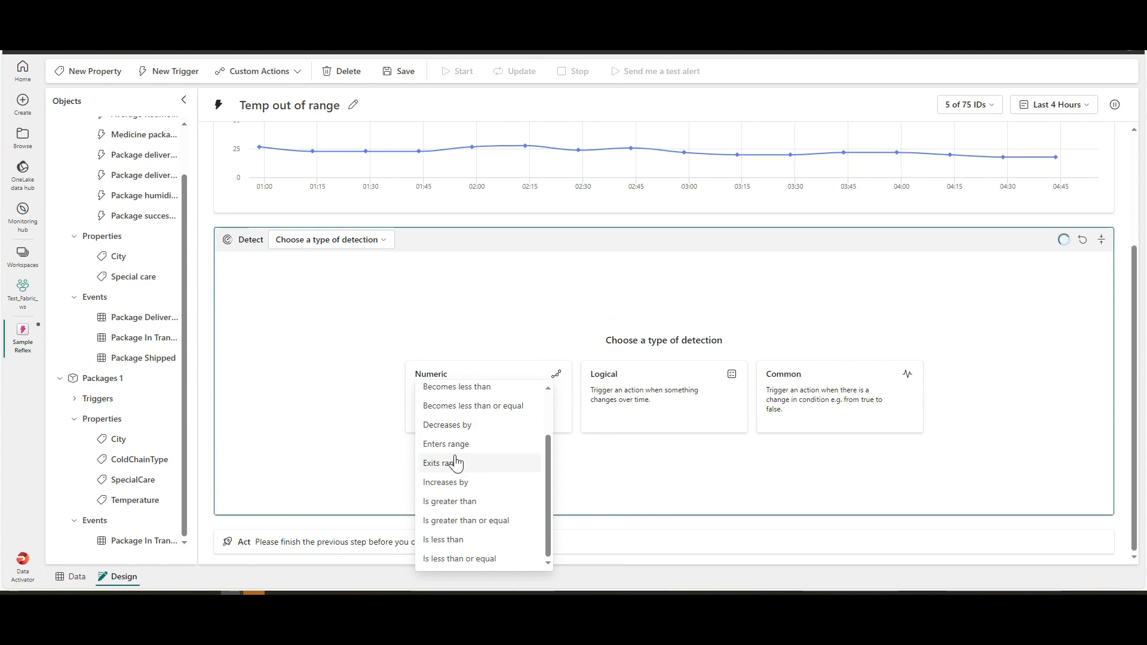
pyautogui.click(455, 465)
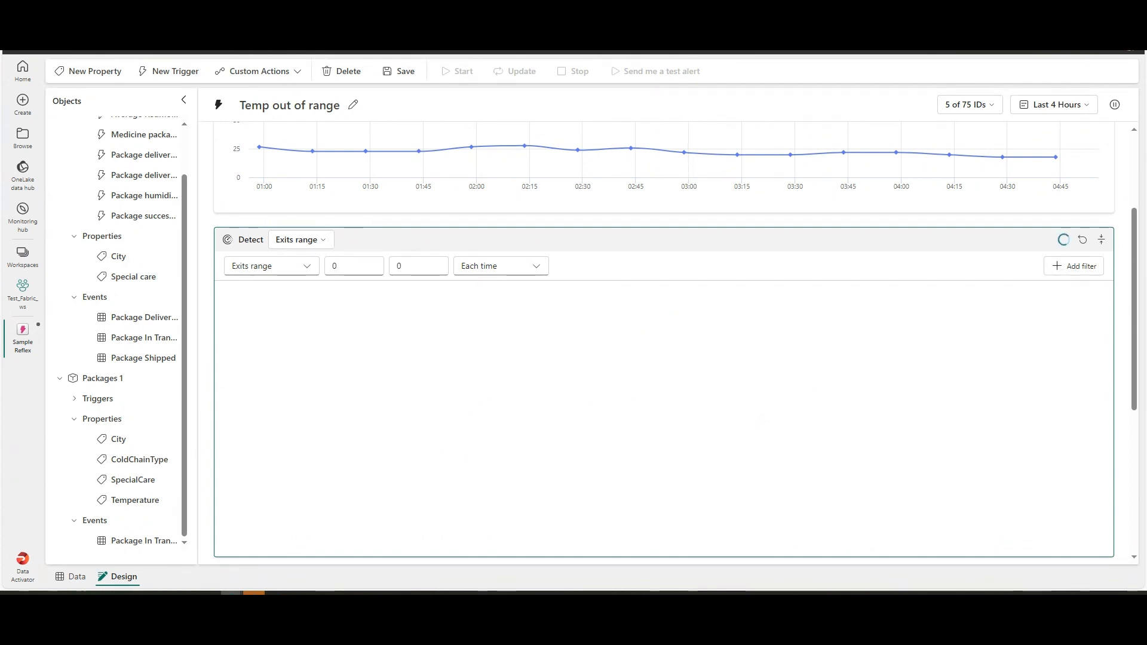
# Set the Exits range detection limits to 33 and 41
pyautogui.click(332, 266)
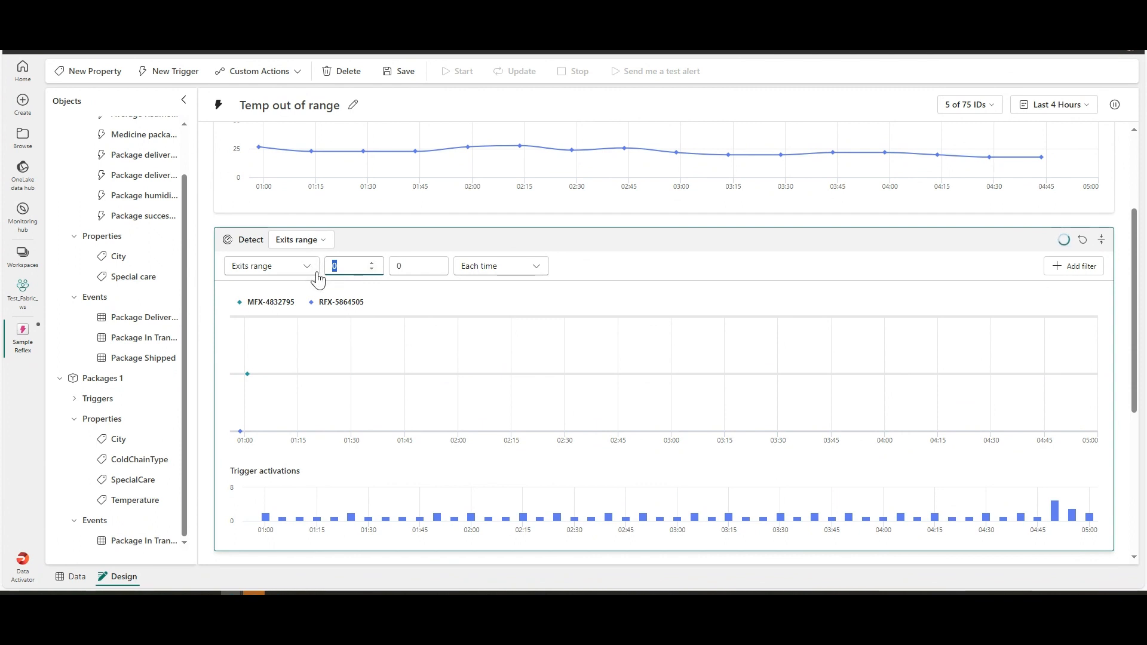
pyautogui.write('33')
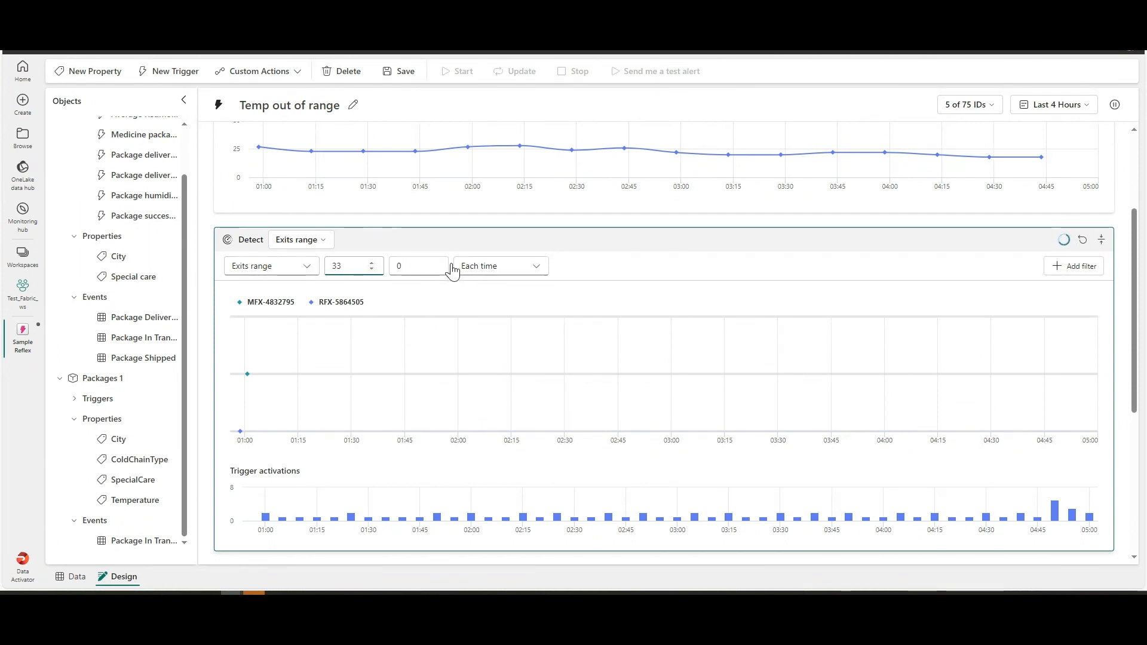
pyautogui.click(400, 267)
pyautogui.write('41')
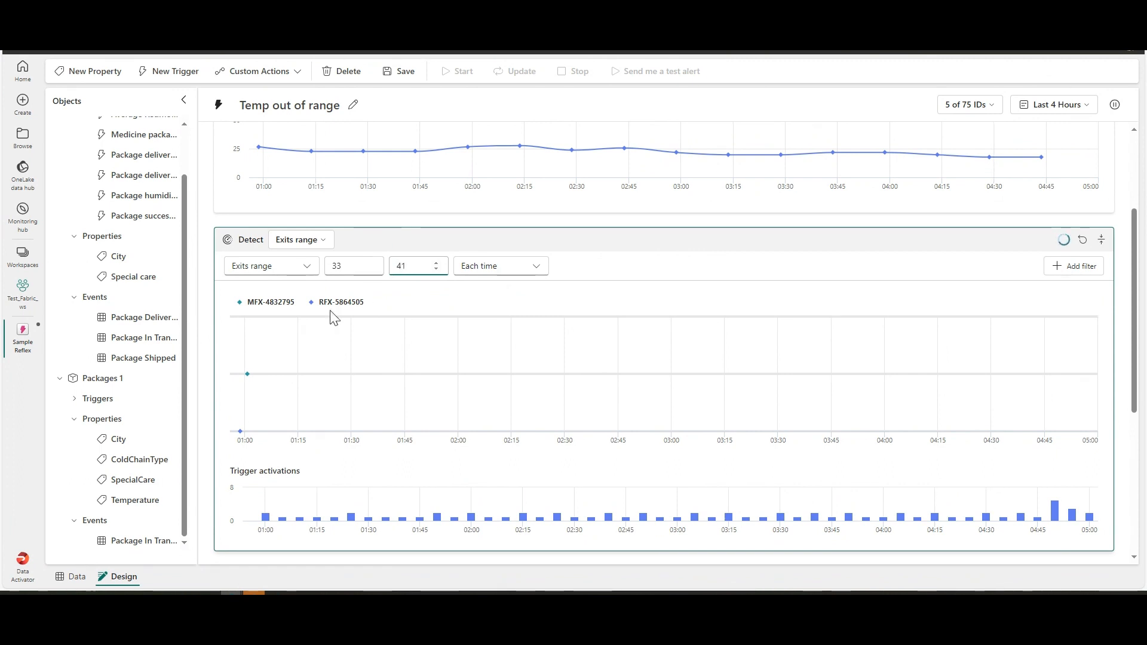
pyautogui.click(584, 270)
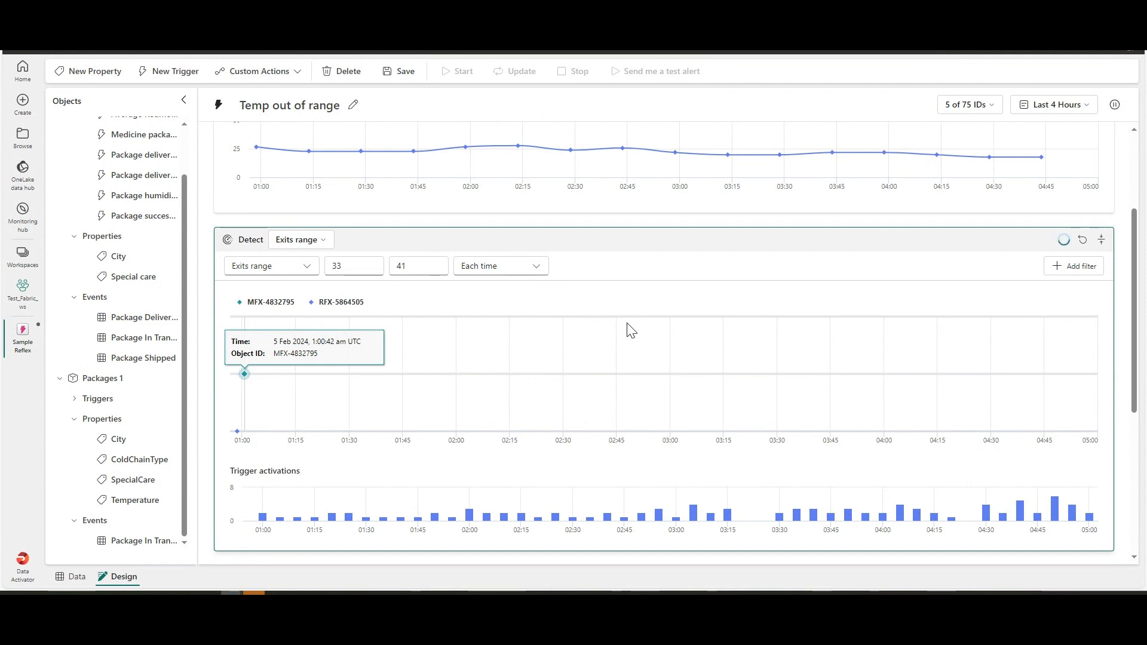
# Add a detection filter requiring City to be Equal to Redmond
pyautogui.click(1074, 266)
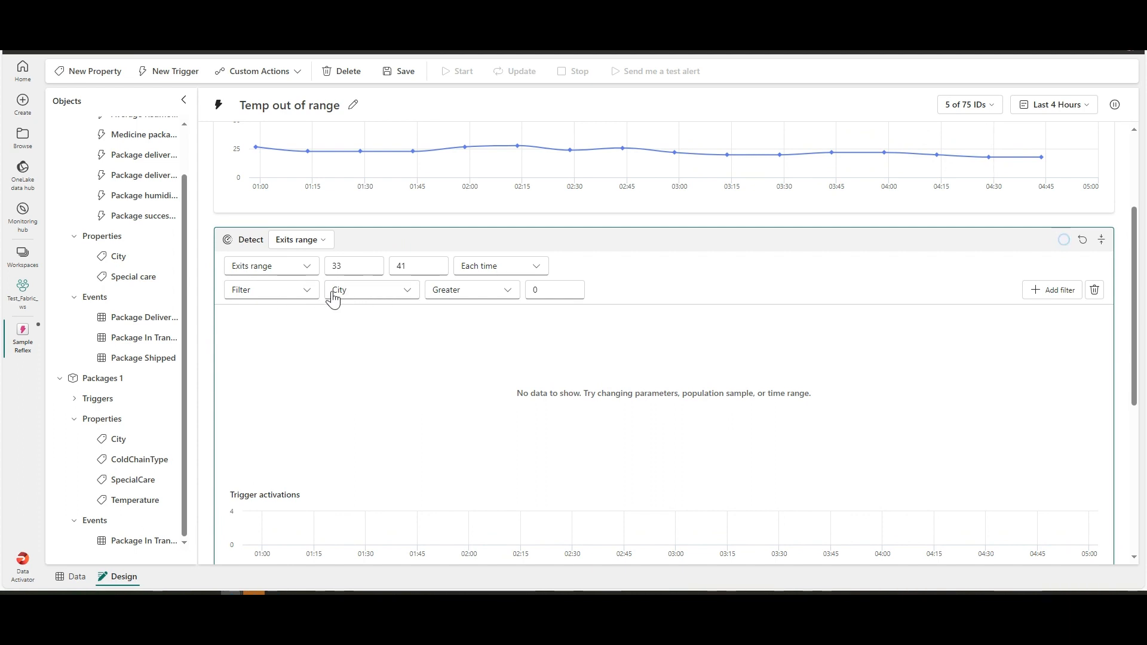
pyautogui.click(335, 298)
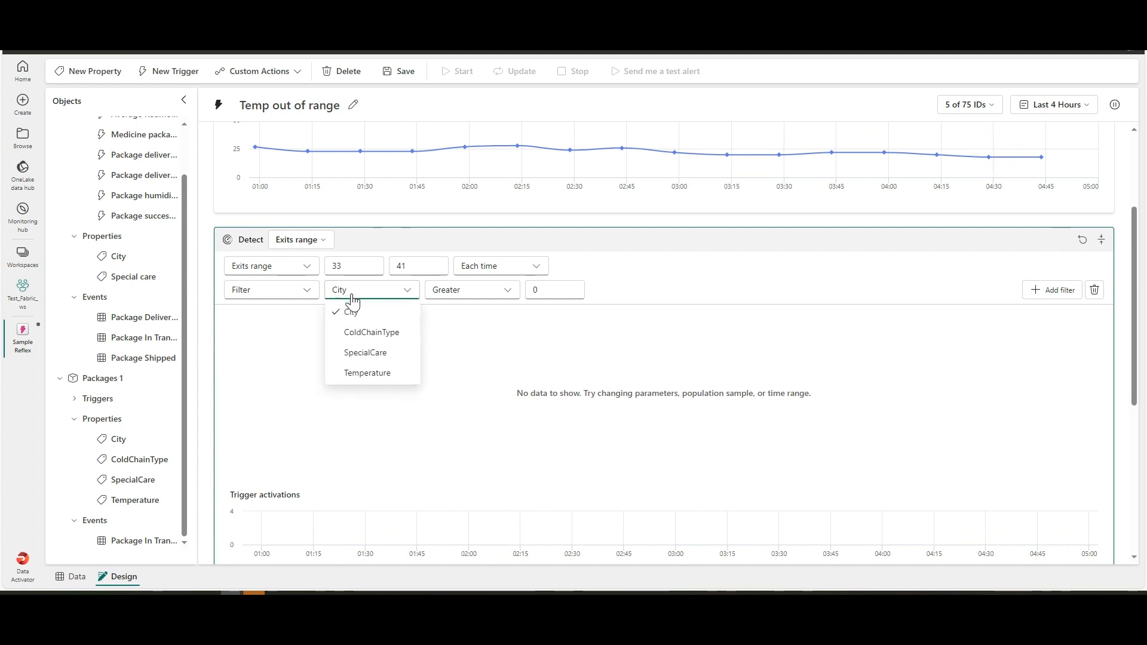
pyautogui.click(350, 309)
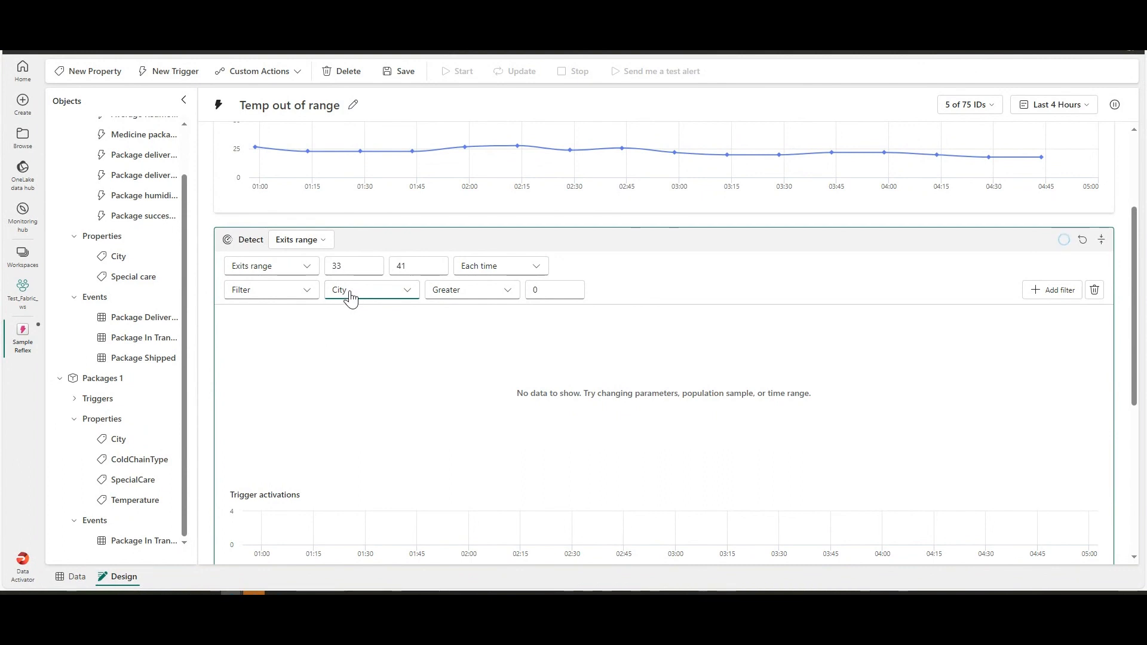
pyautogui.click(507, 290)
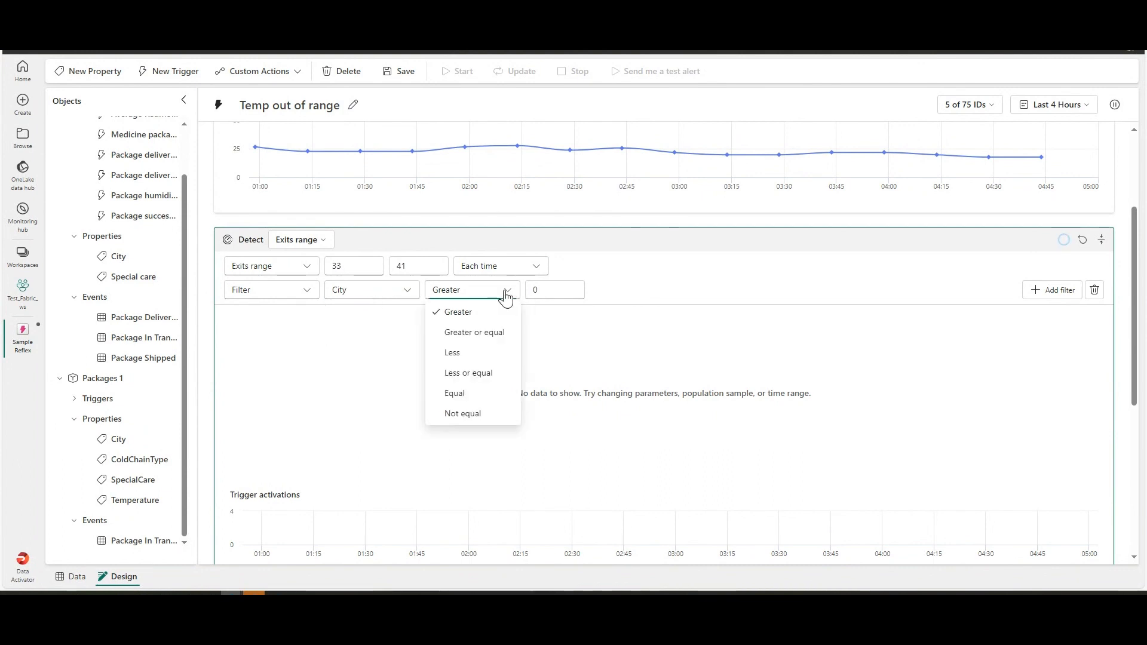
pyautogui.click(476, 394)
pyautogui.doubleClick(545, 289)
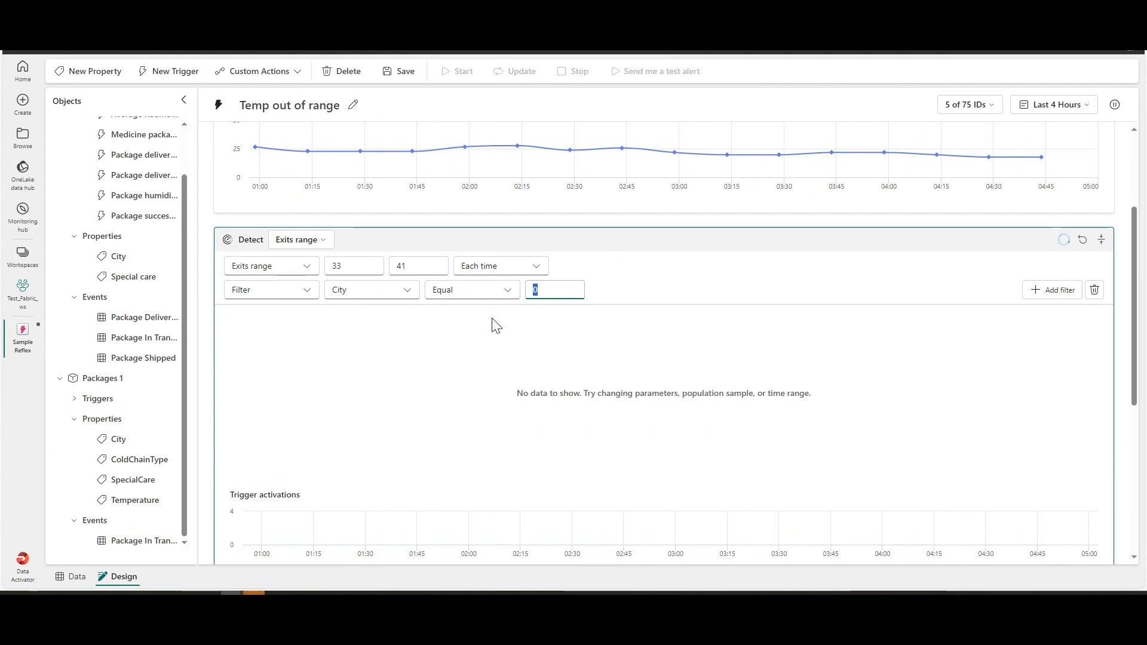
pyautogui.write('Red ')
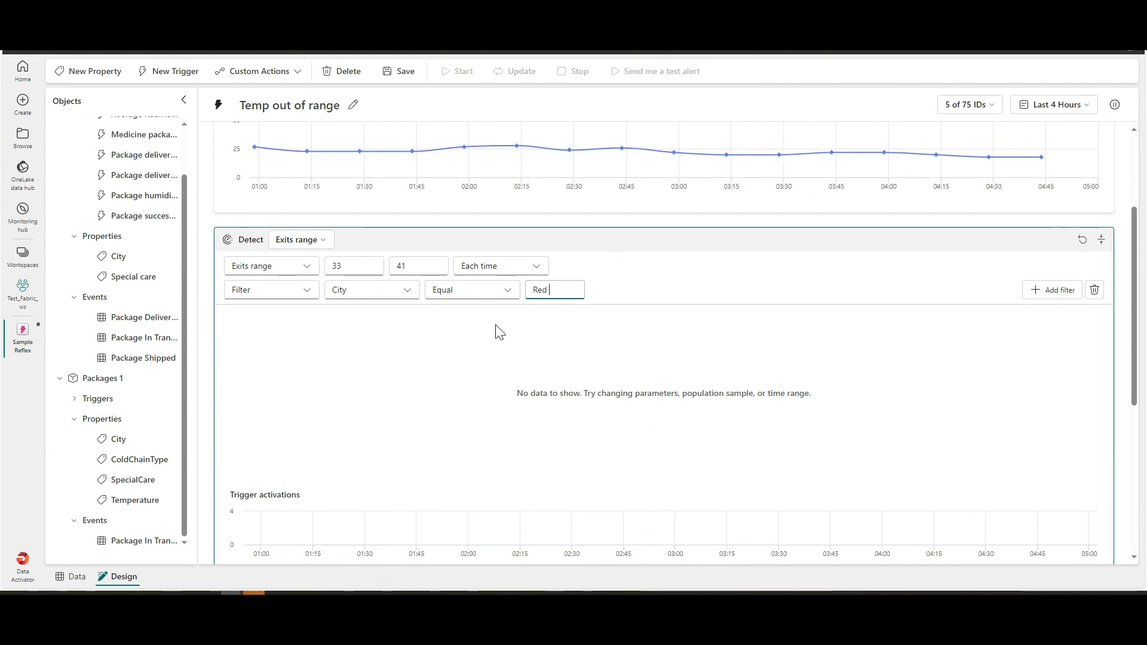
pyautogui.write('ond')
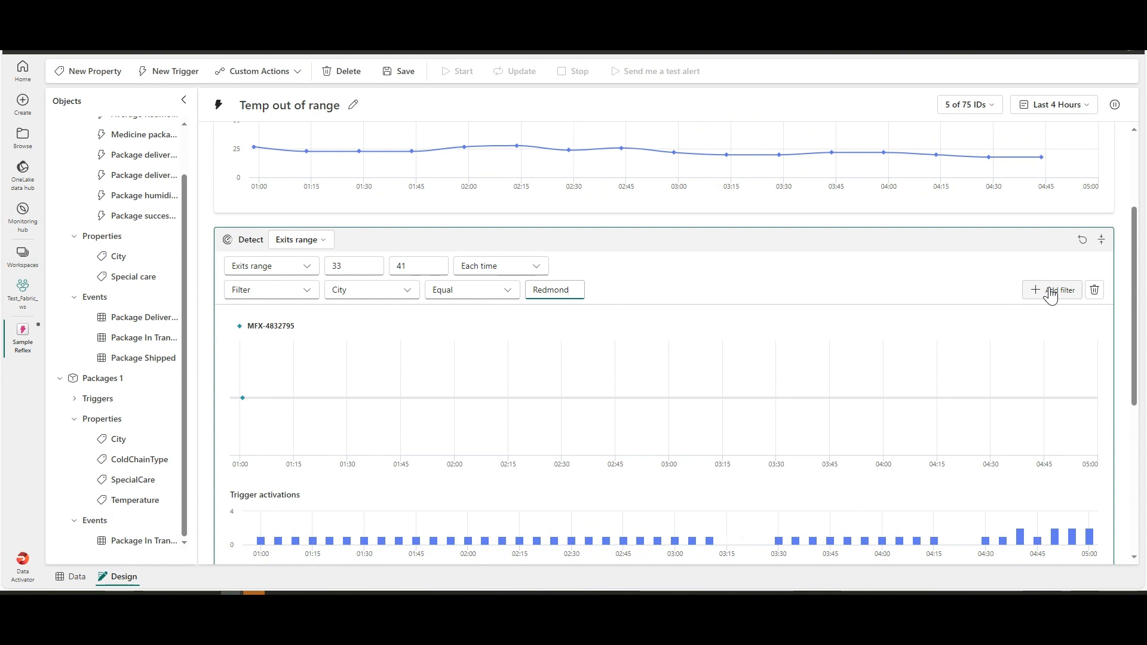
# Add a second detection filter requiring SpecialCare to be Equal to Medicine
pyautogui.moveTo(287, 393)
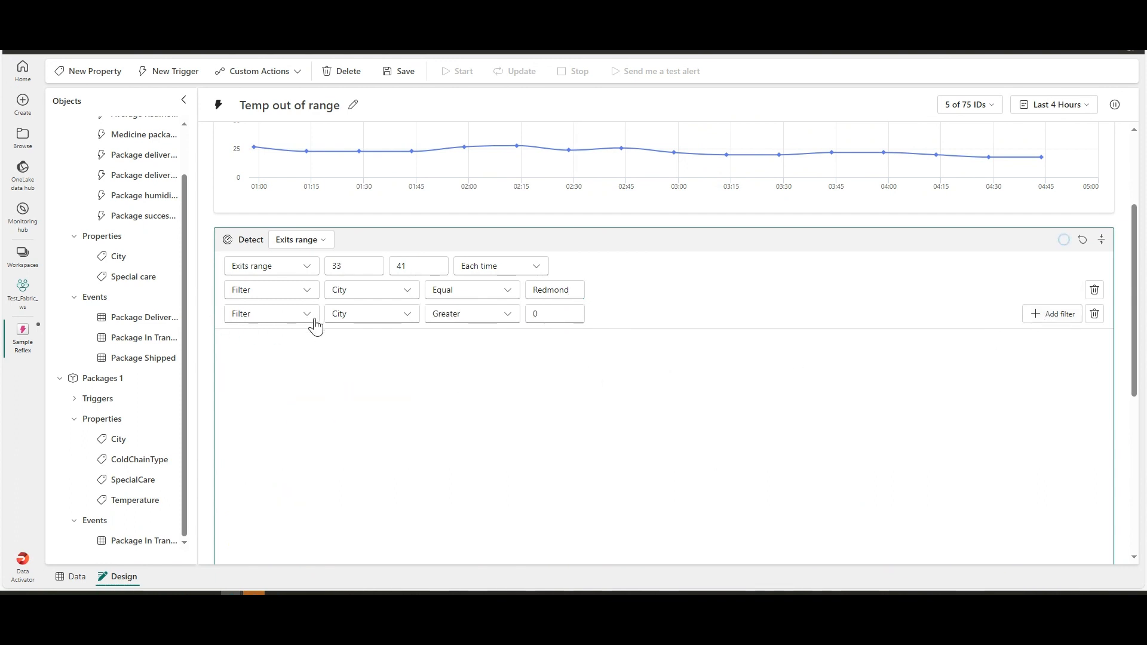
pyautogui.click(307, 321)
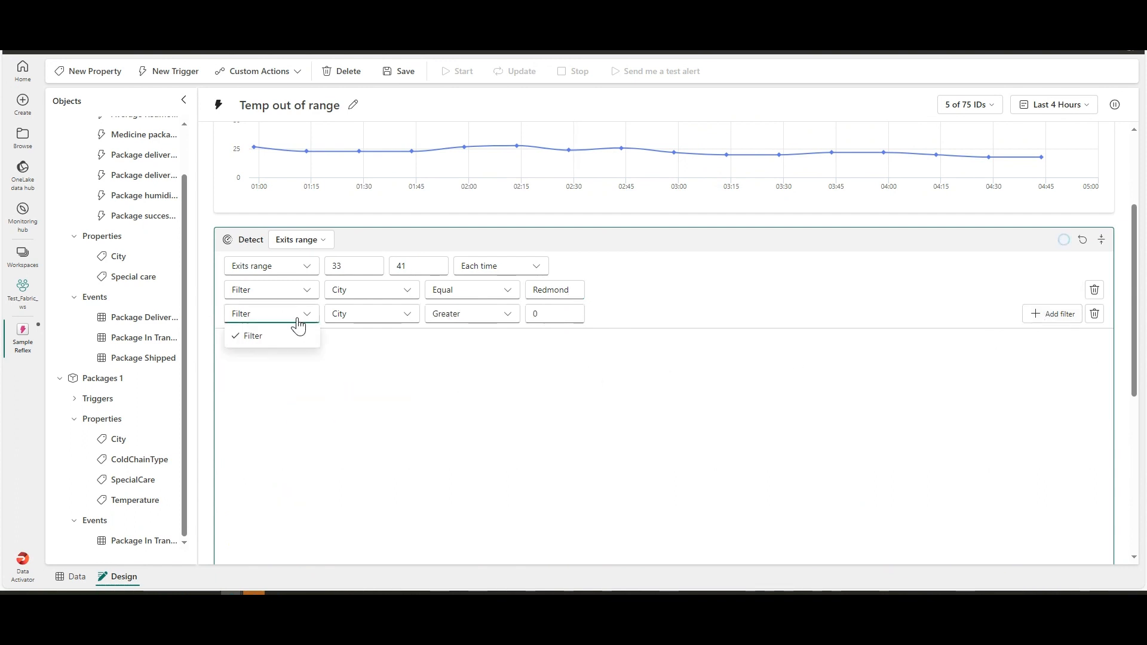
pyautogui.click(340, 316)
pyautogui.click(364, 377)
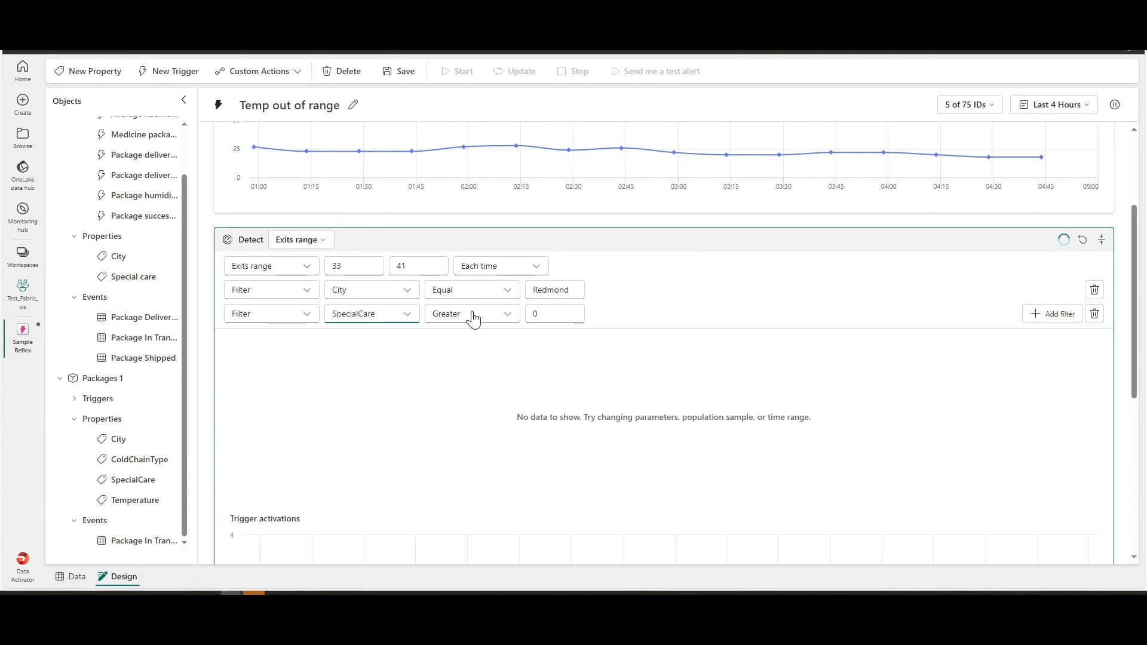
pyautogui.click(474, 320)
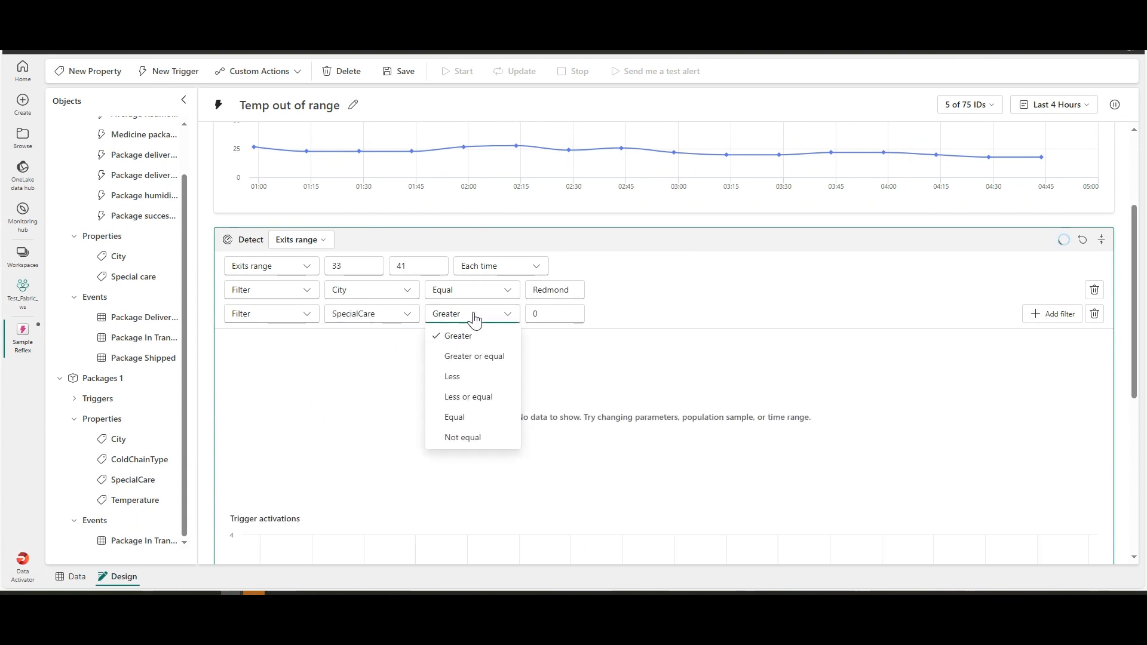
pyautogui.click(459, 414)
pyautogui.click(542, 312)
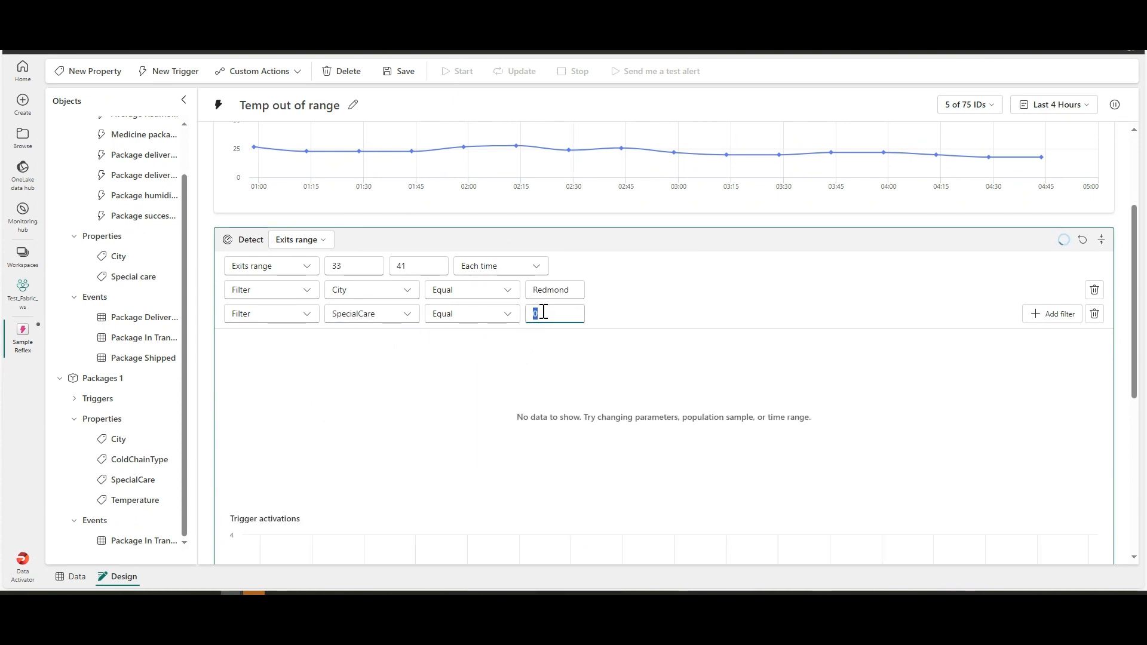
pyautogui.write('Me')
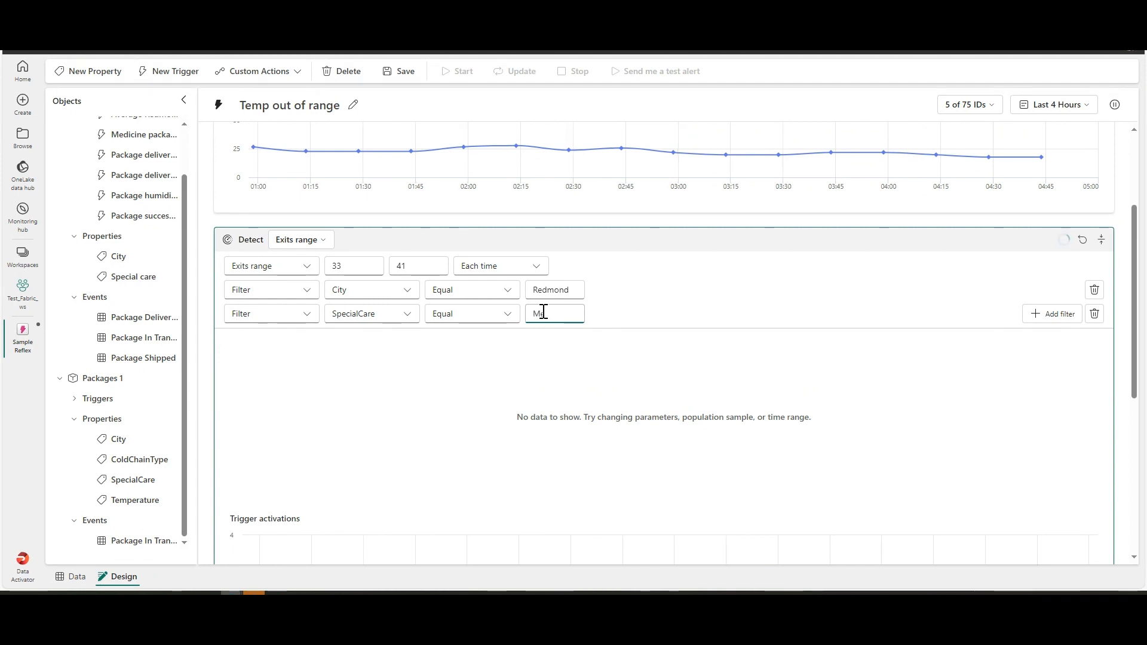
pyautogui.write('dicine')
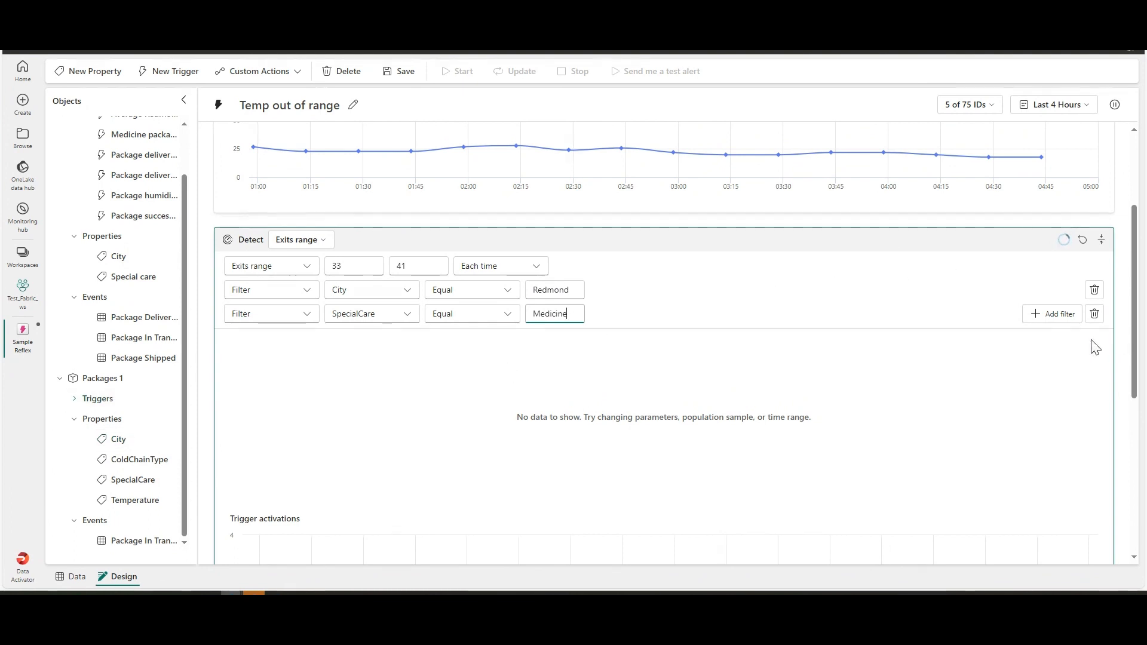
# Add a third detection filter requiring ColdChainType to be Equal to Refrigerated
pyautogui.scroll(-2, 507, 384)
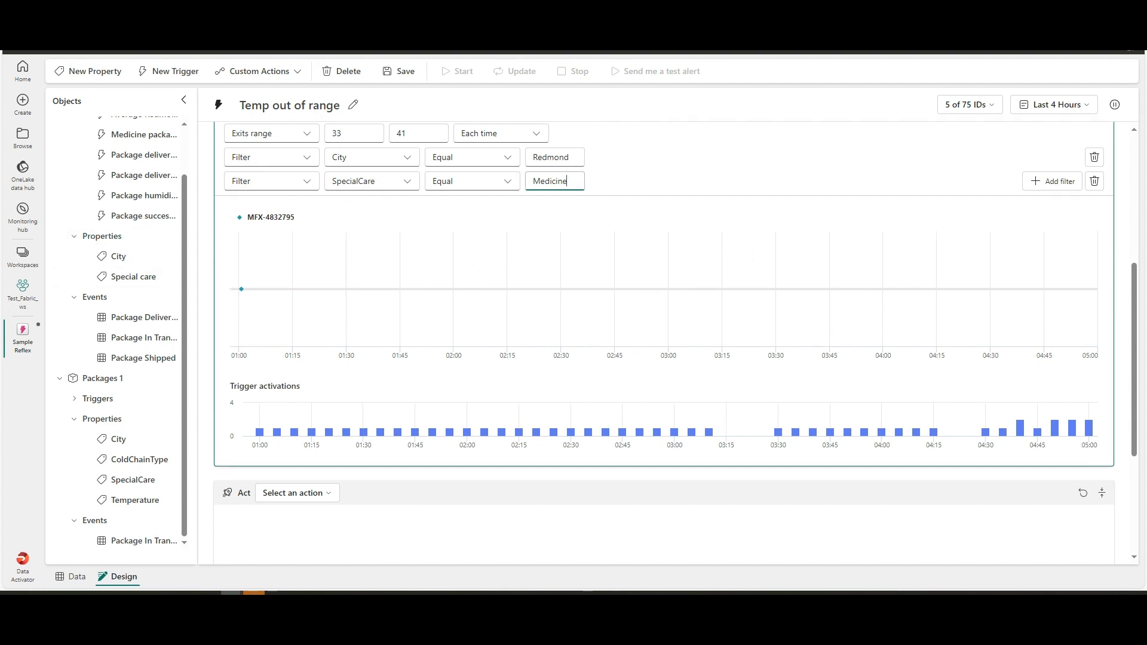
pyautogui.click(1051, 181)
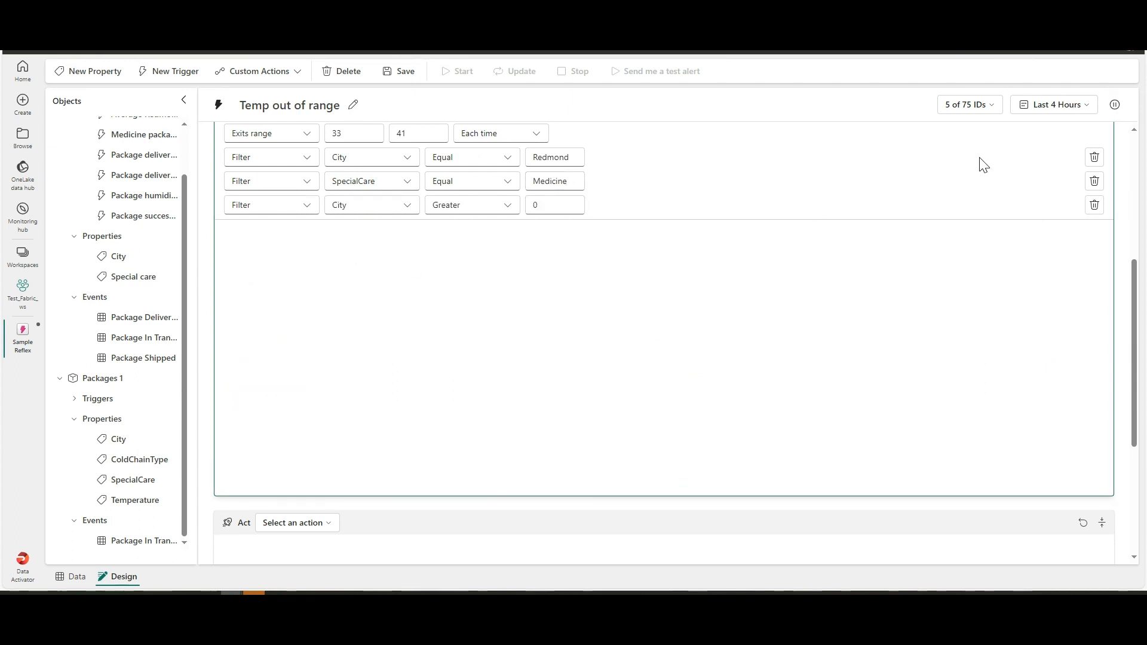
pyautogui.click(266, 206)
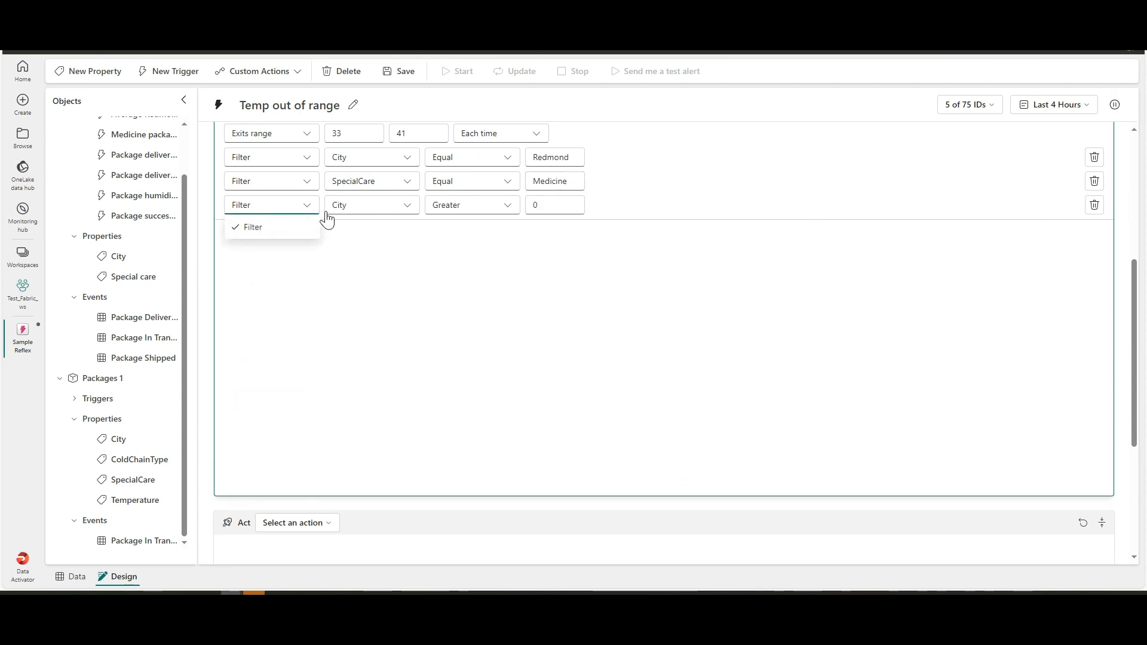
pyautogui.click(358, 206)
pyautogui.click(376, 247)
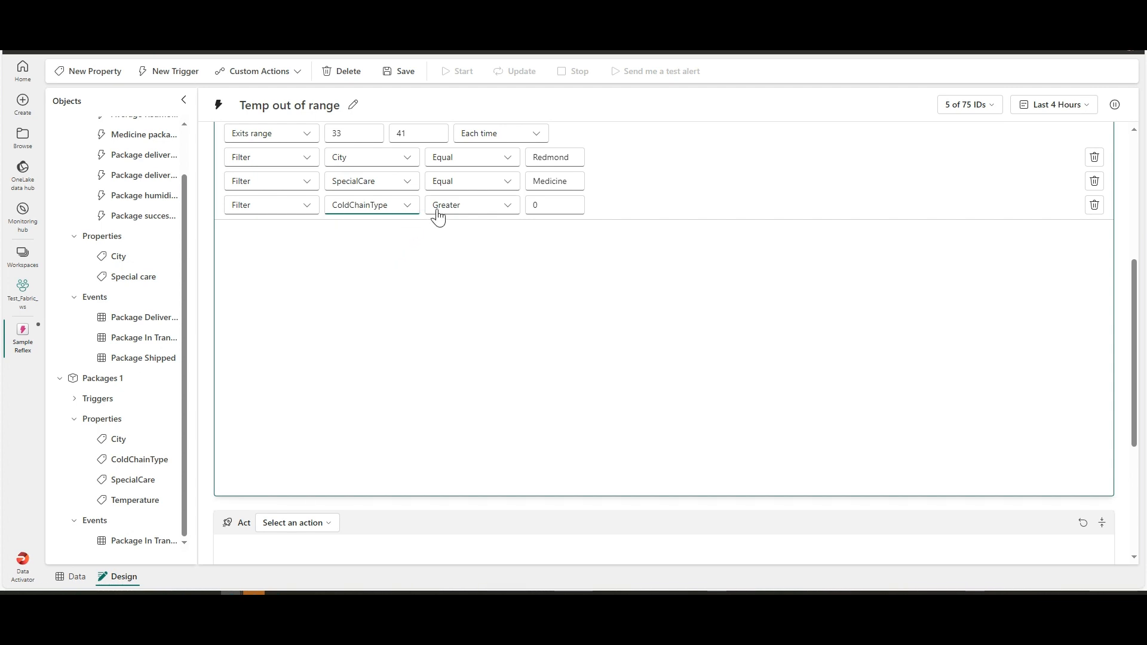
pyautogui.click(457, 209)
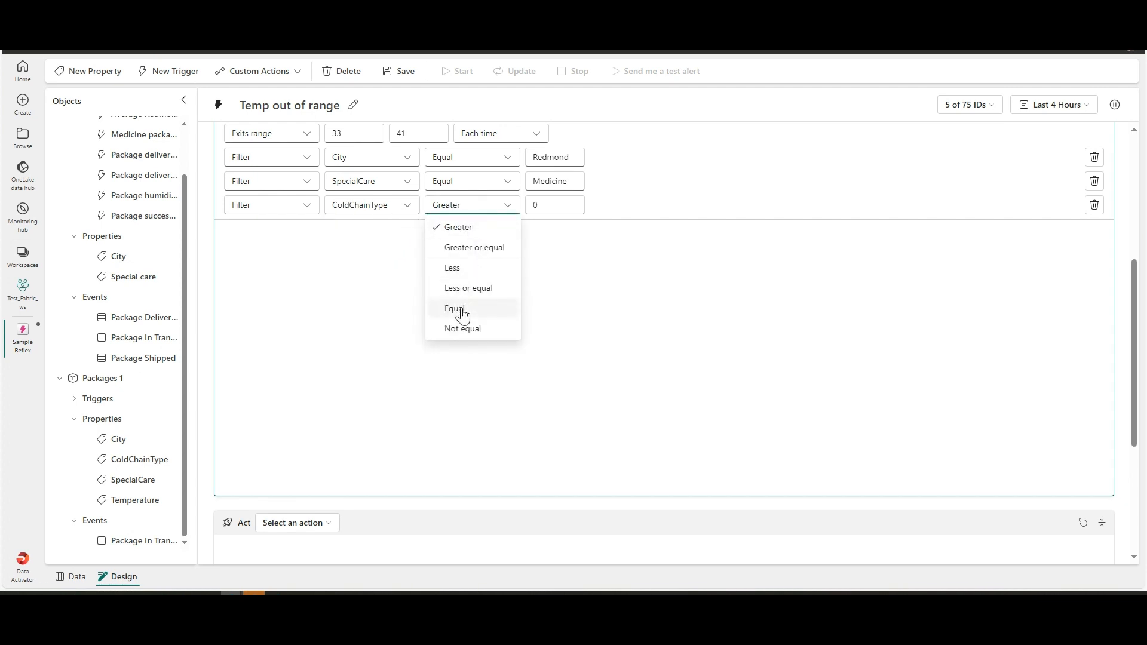
pyautogui.click(496, 309)
pyautogui.click(535, 205)
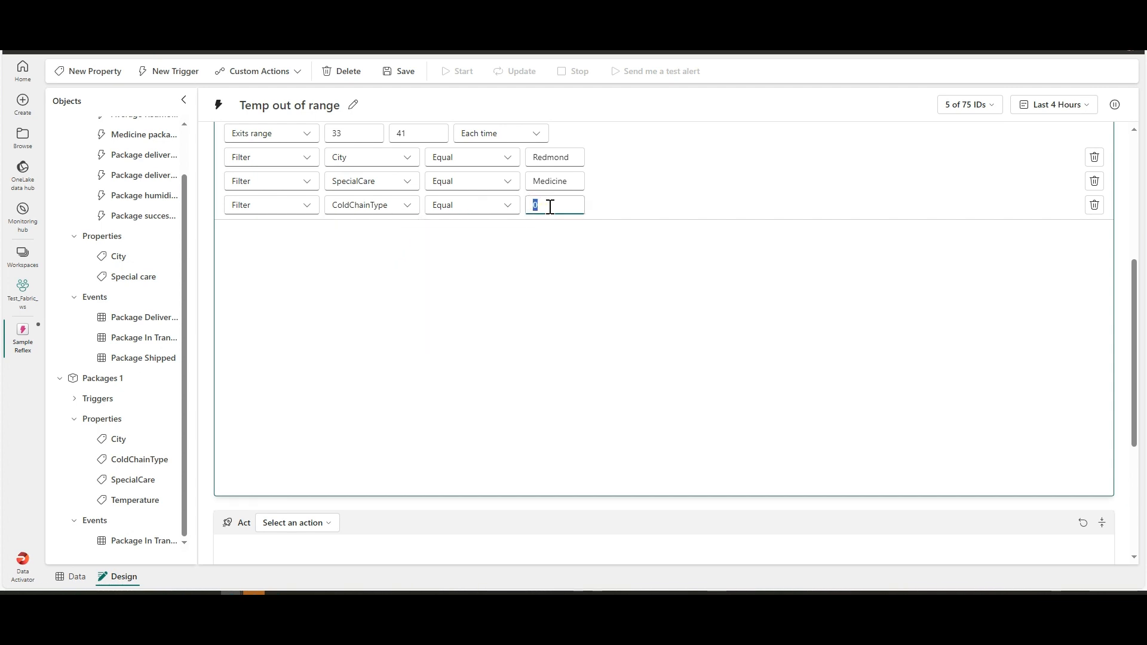
pyautogui.write('Refrigerated')
pyautogui.click(618, 209)
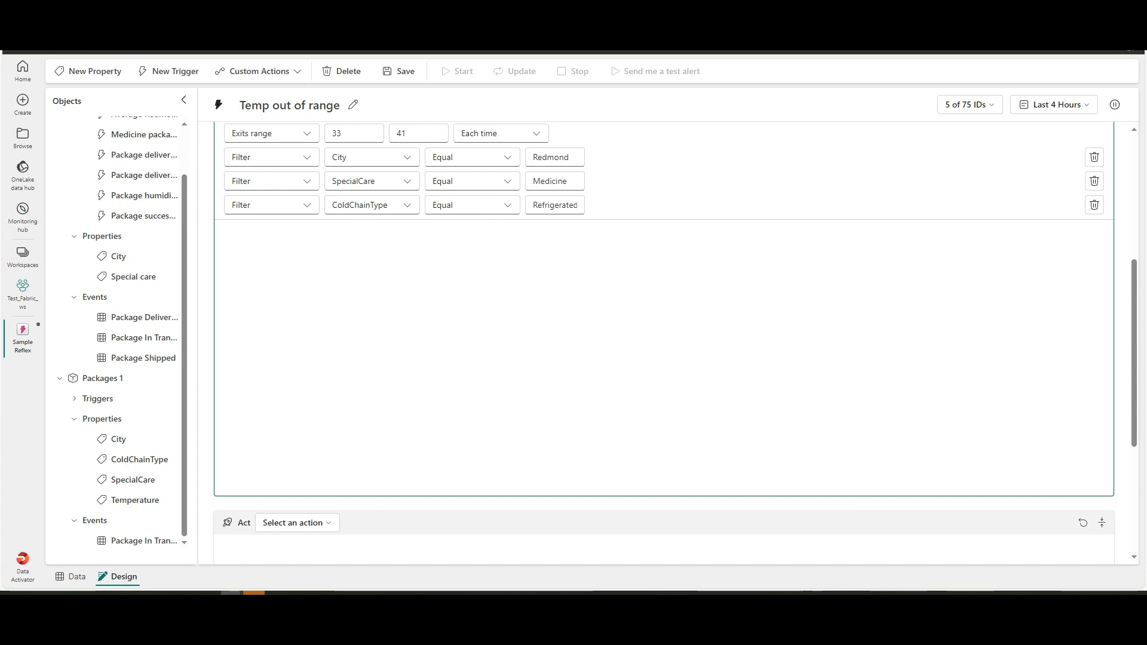
# Examine the available trigger actions and the times of individual points in the Trigger activations chart
pyautogui.scroll(-4, 533, 289)
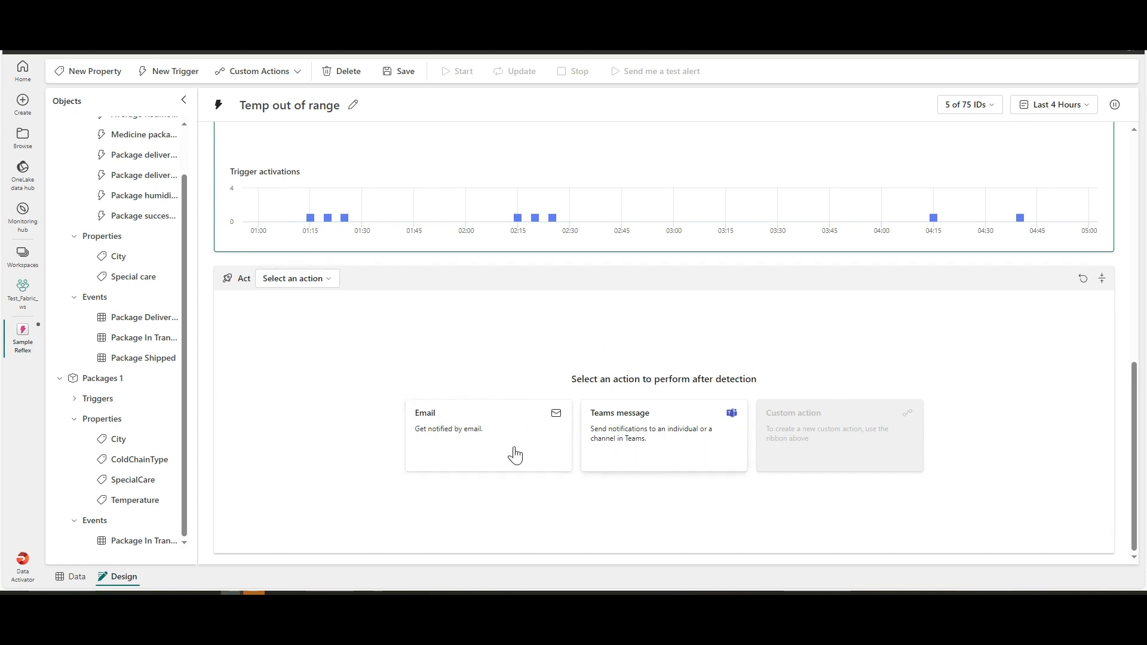
pyautogui.scroll(5, 512, 456)
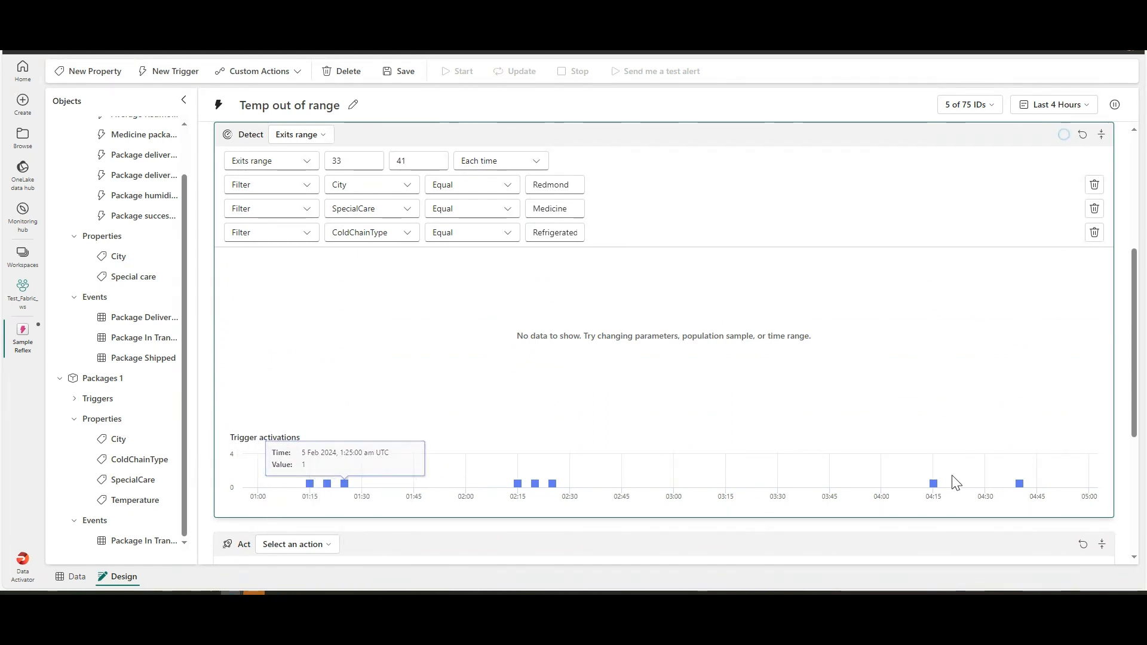
pyautogui.moveTo(934, 484)
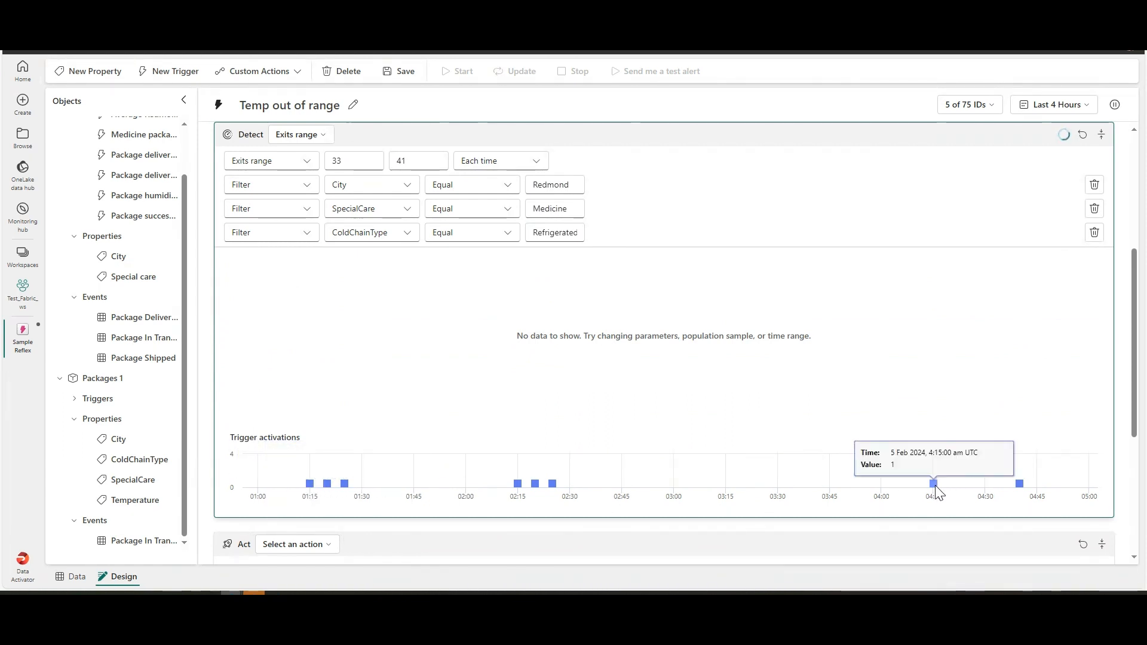
# Set the Temp out of range trigger's action to Send email and try to save the trigger
pyautogui.scroll(-5, 640, 425)
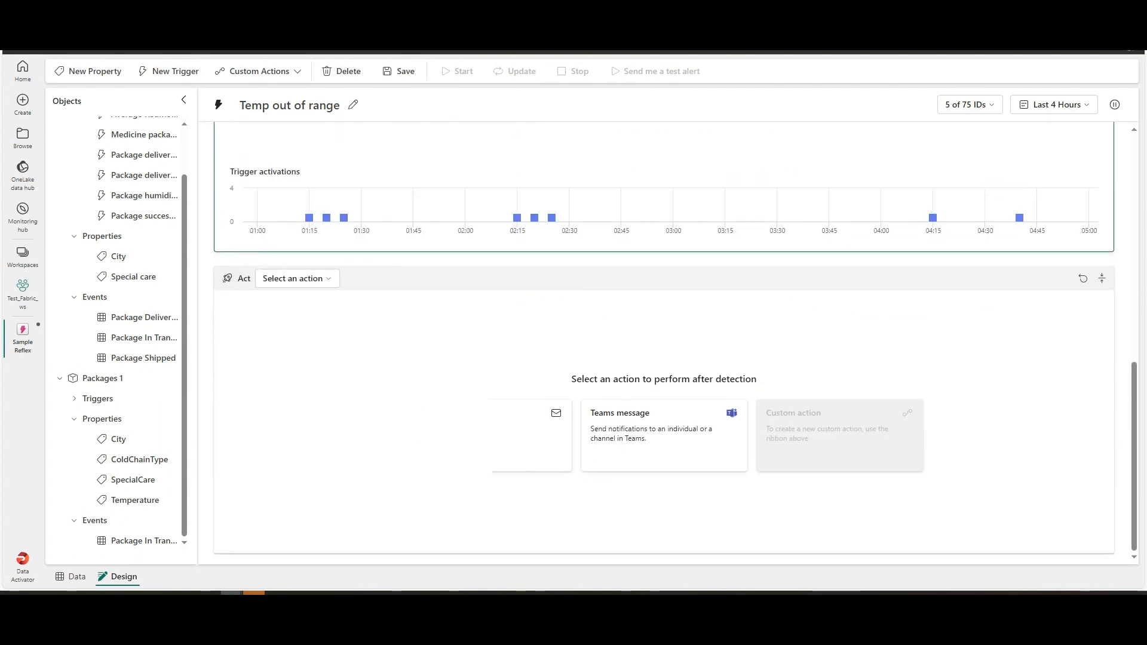
pyautogui.click(500, 427)
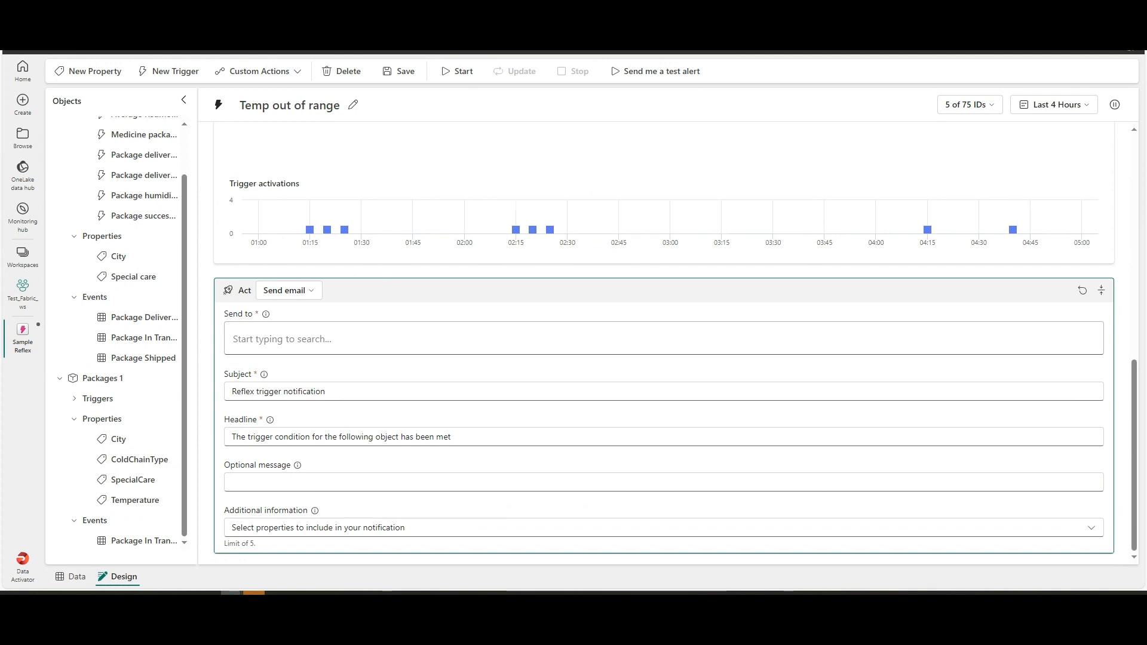
pyautogui.scroll(5, 335, 269)
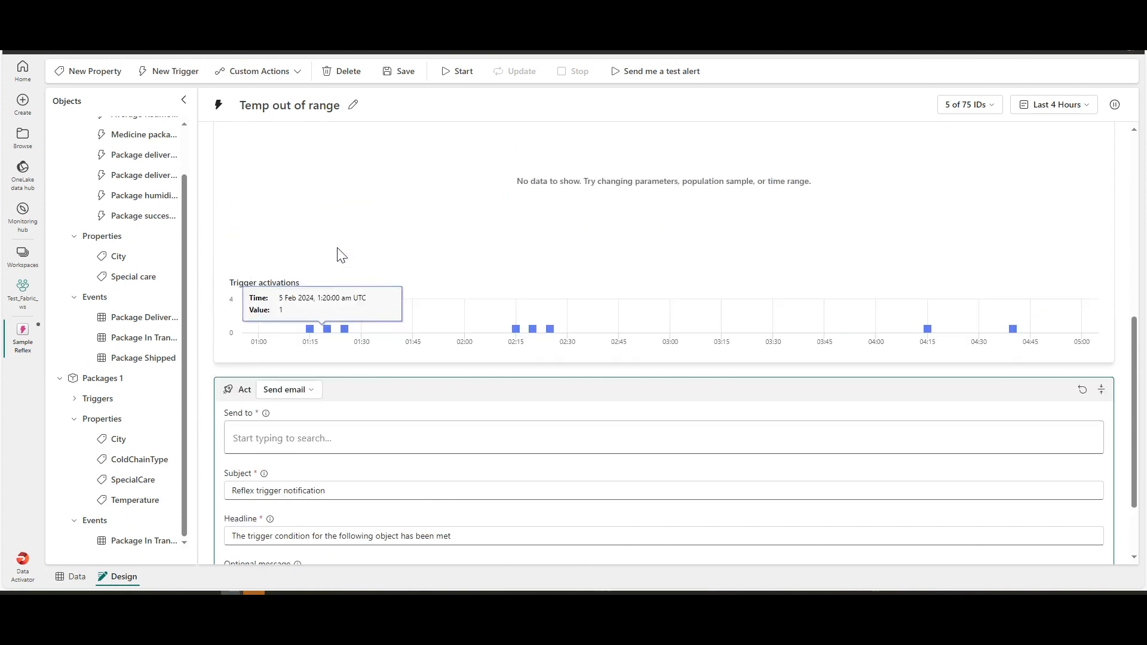
pyautogui.scroll(-5, 345, 225)
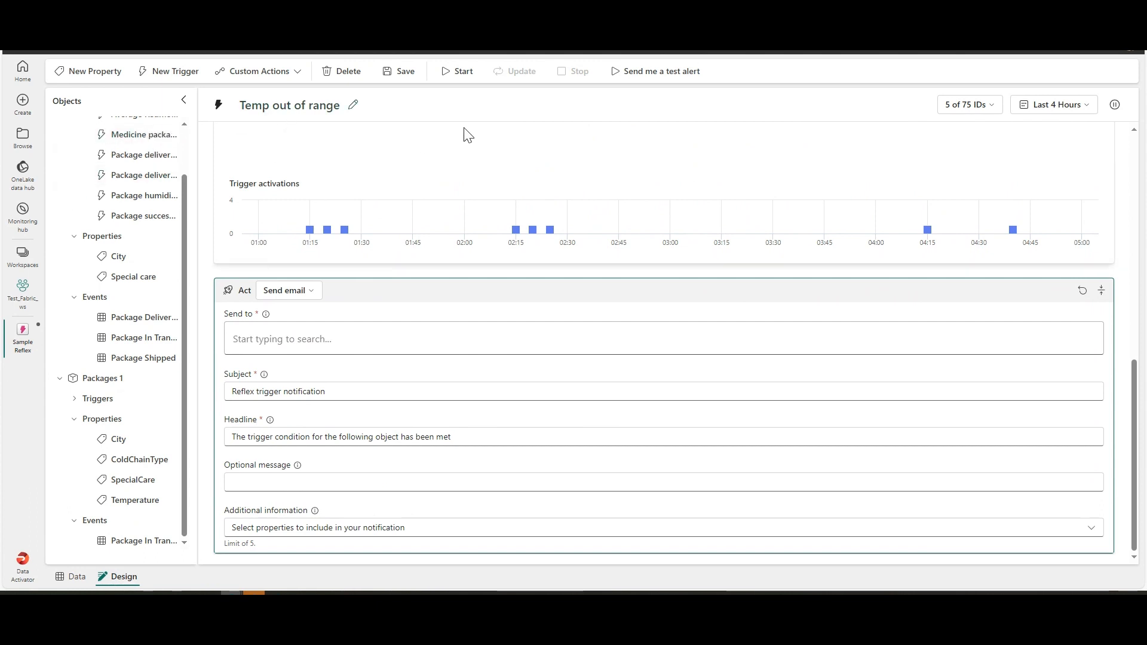
pyautogui.click(401, 77)
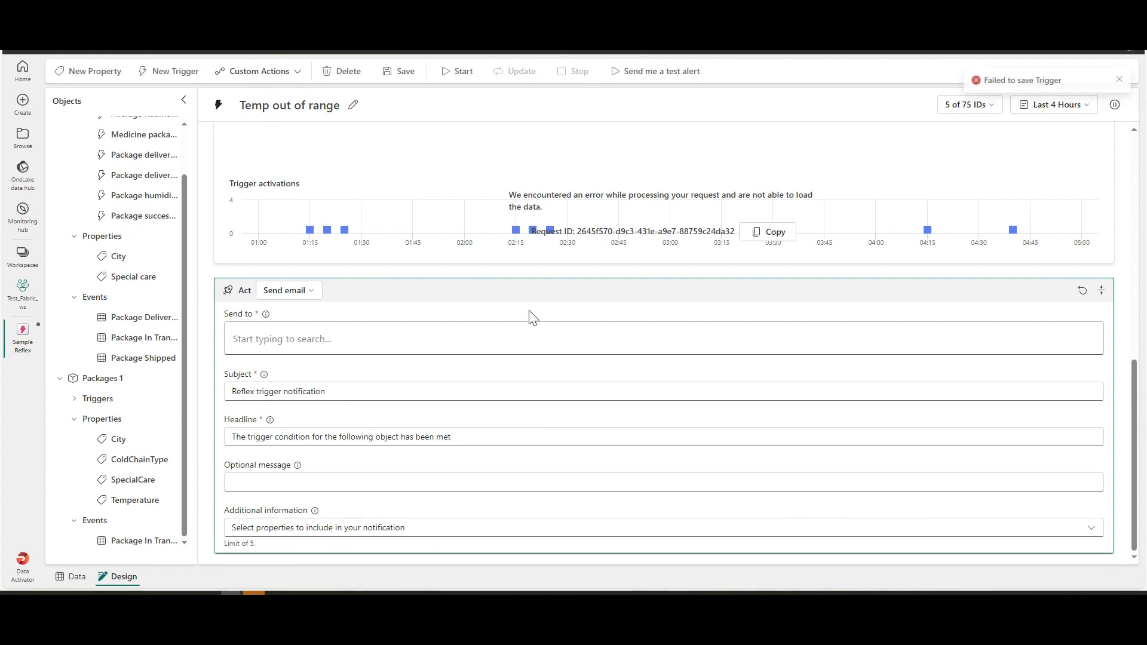
pyautogui.click(1118, 81)
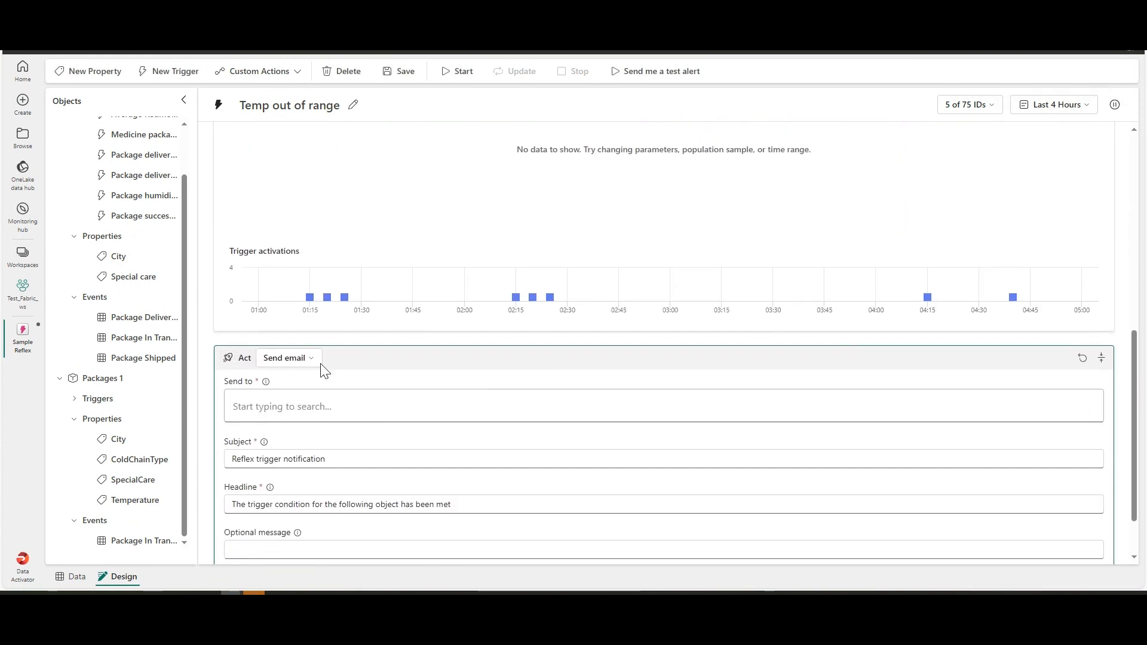
# Switch the trigger's action to Teams message to view its fields, and set it back to Send email
pyautogui.click(285, 357)
pyautogui.click(291, 398)
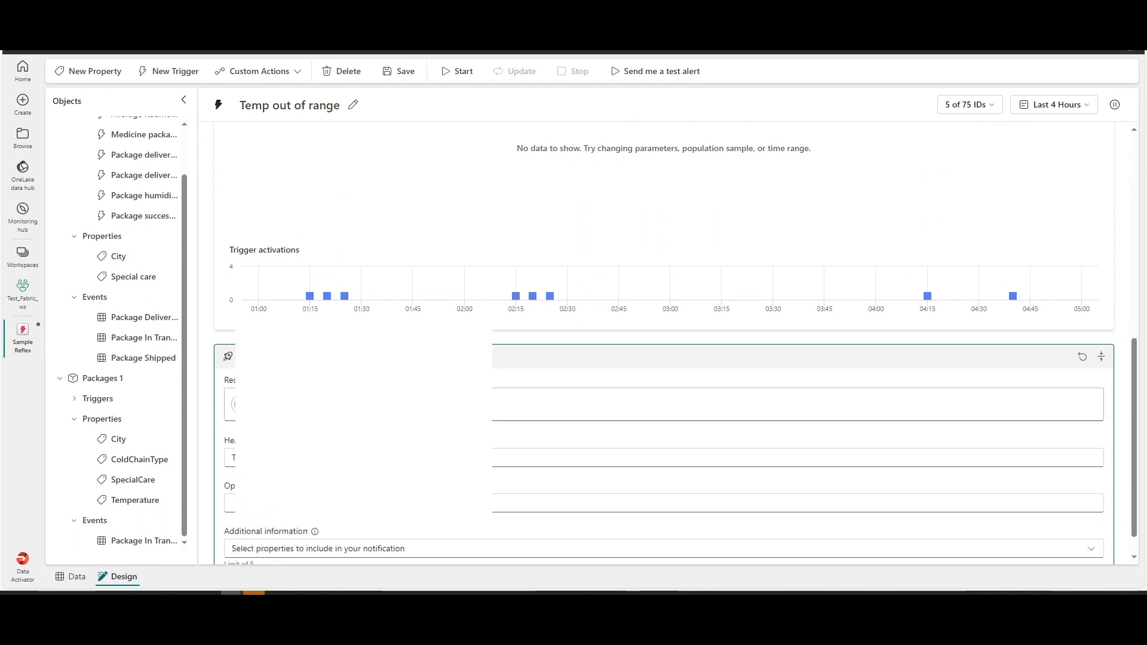
pyautogui.click(279, 379)
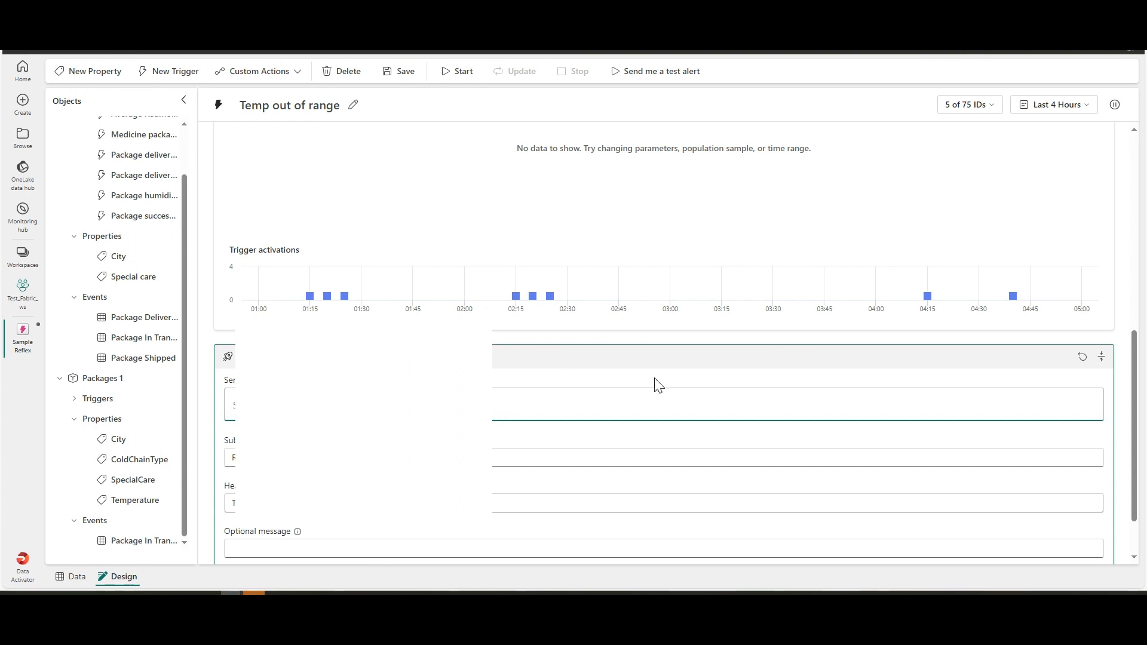
pyautogui.scroll(-2, 1054, 366)
pyautogui.scroll(4, 357, 451)
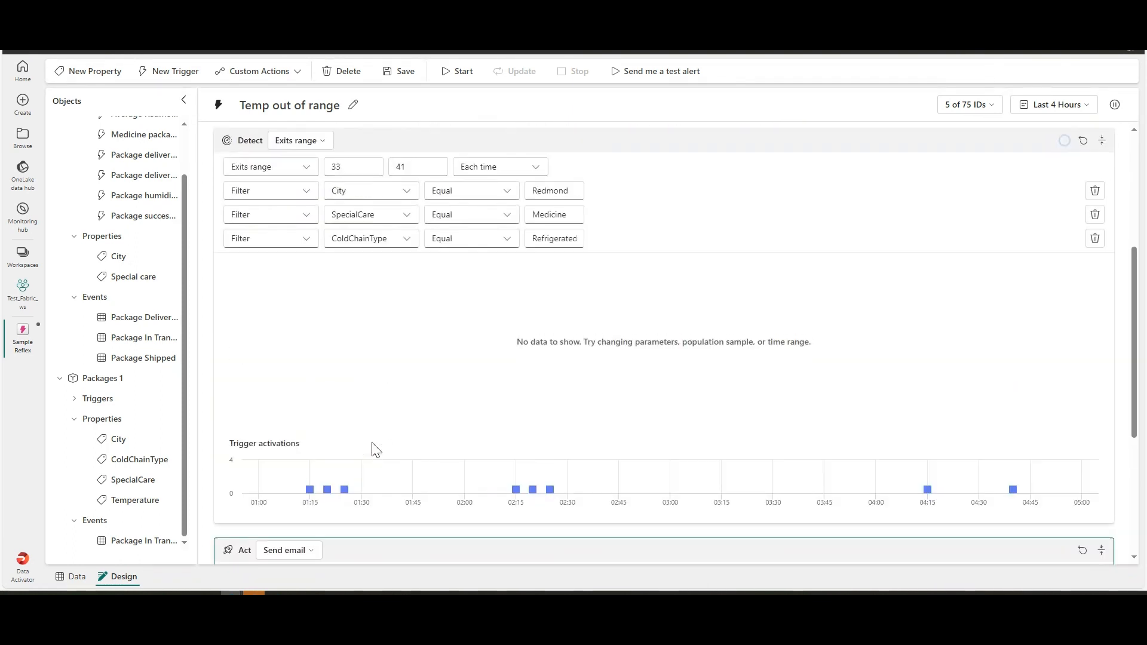
pyautogui.scroll(-4, 371, 448)
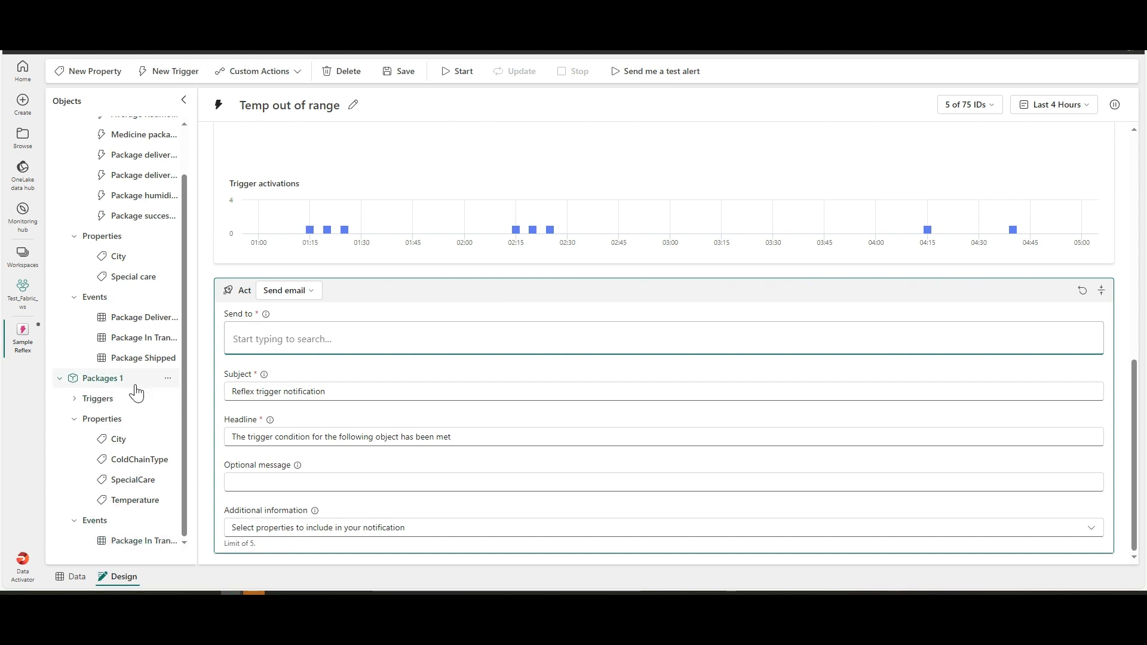
# Expand the triggers of Packages 1 to view the Temp out of range trigger, and collapse Packages 1
pyautogui.click(122, 398)
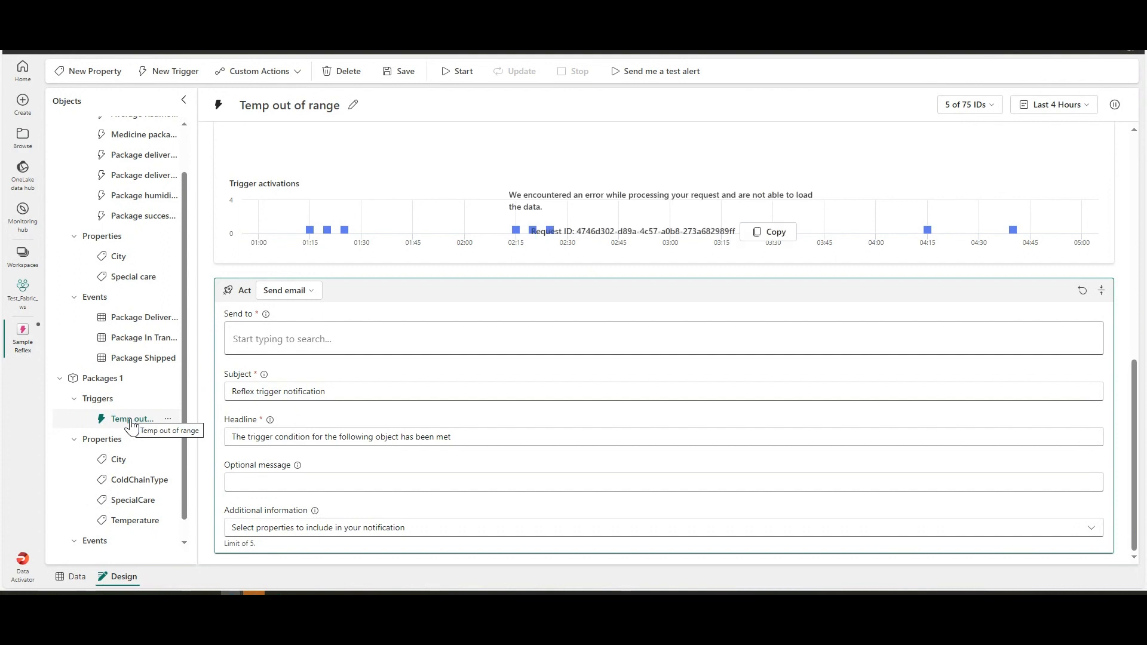
pyautogui.click(98, 378)
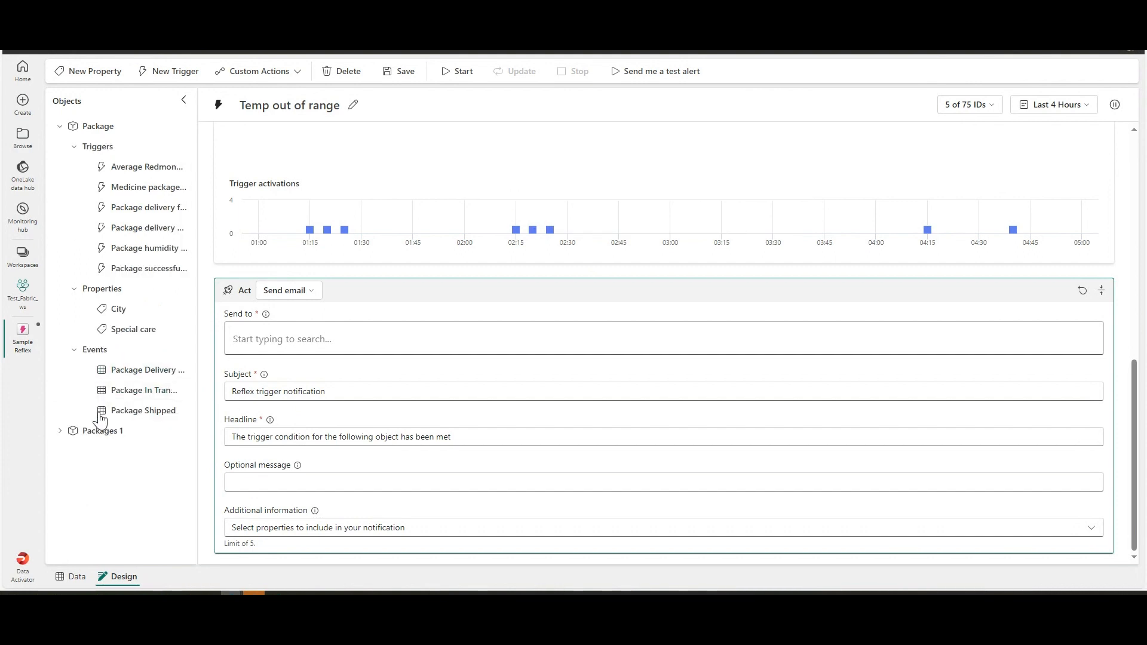
# Open the new custom action setup to view its Power Automate steps, and close it without creating an action
pyautogui.click(297, 76)
pyautogui.click(251, 99)
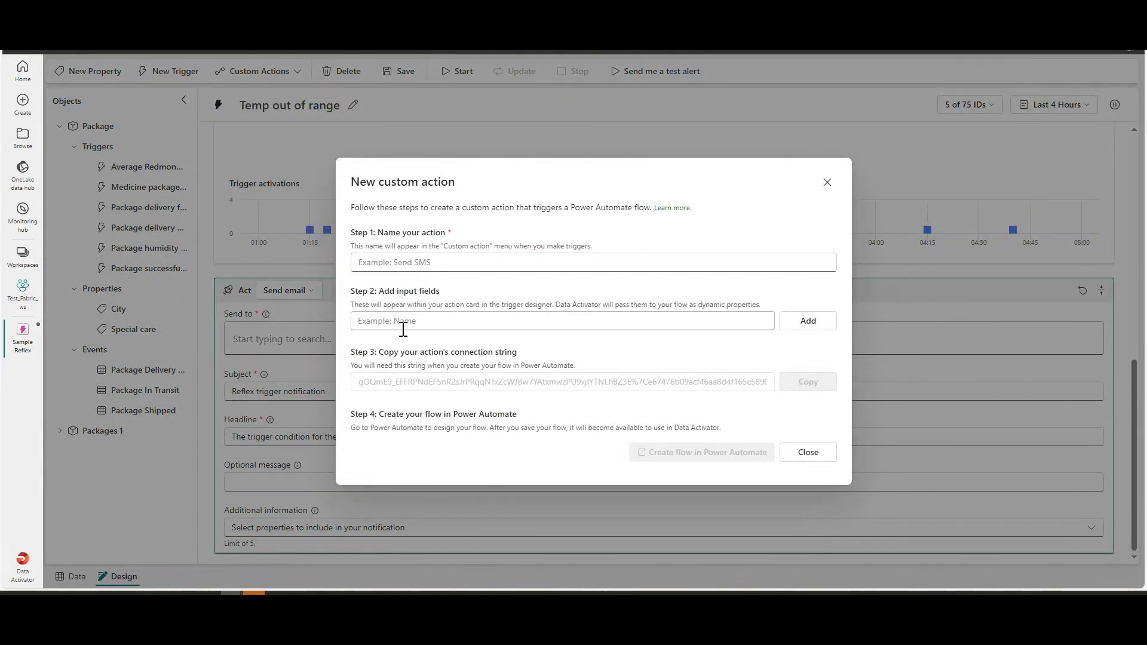
pyautogui.click(808, 460)
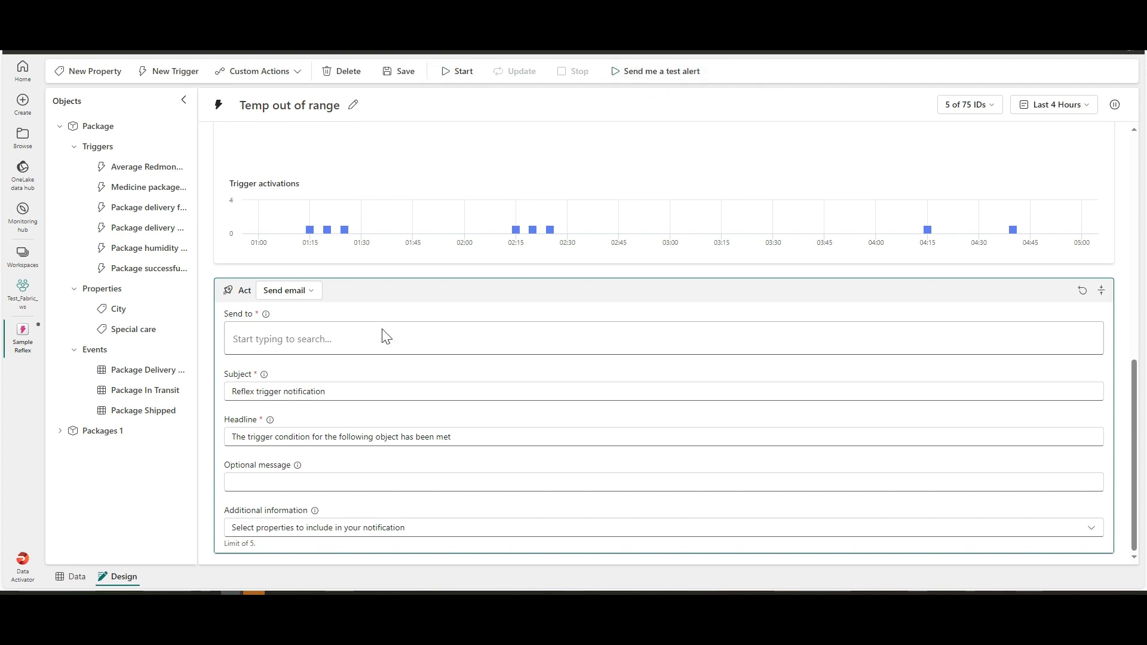
# Reopen Sample Reflex from the Test_Fabric_ws workspace and view its objects and the Package Delivery Attempt event
pyautogui.scroll(5, 382, 323)
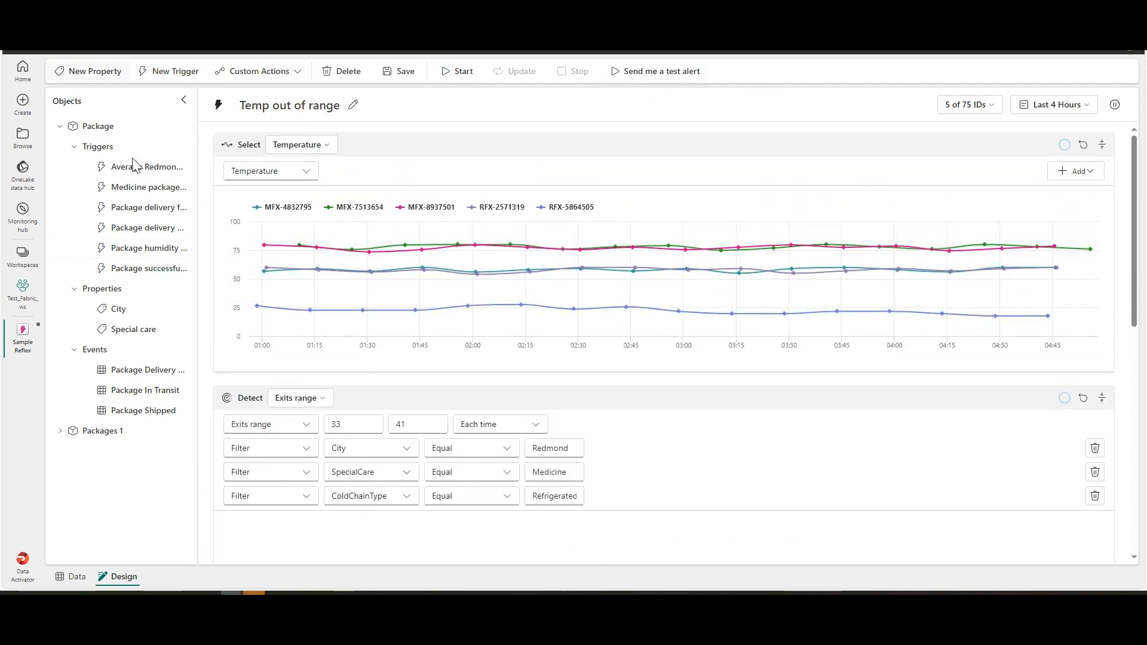
pyautogui.click(22, 289)
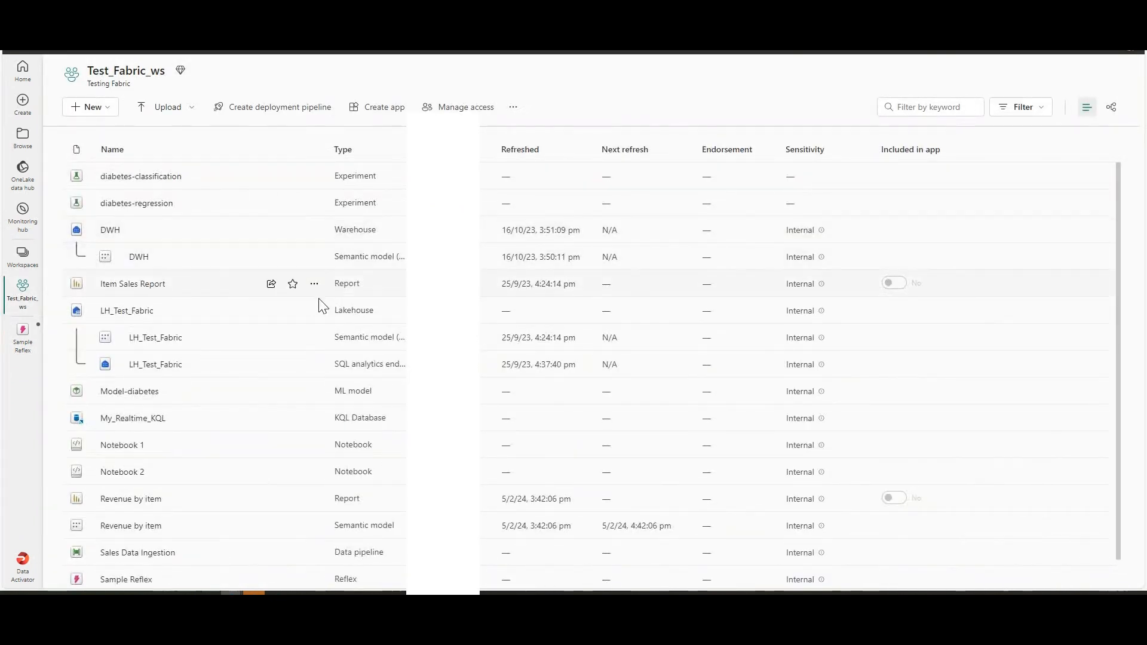
pyautogui.scroll(-1, 320, 302)
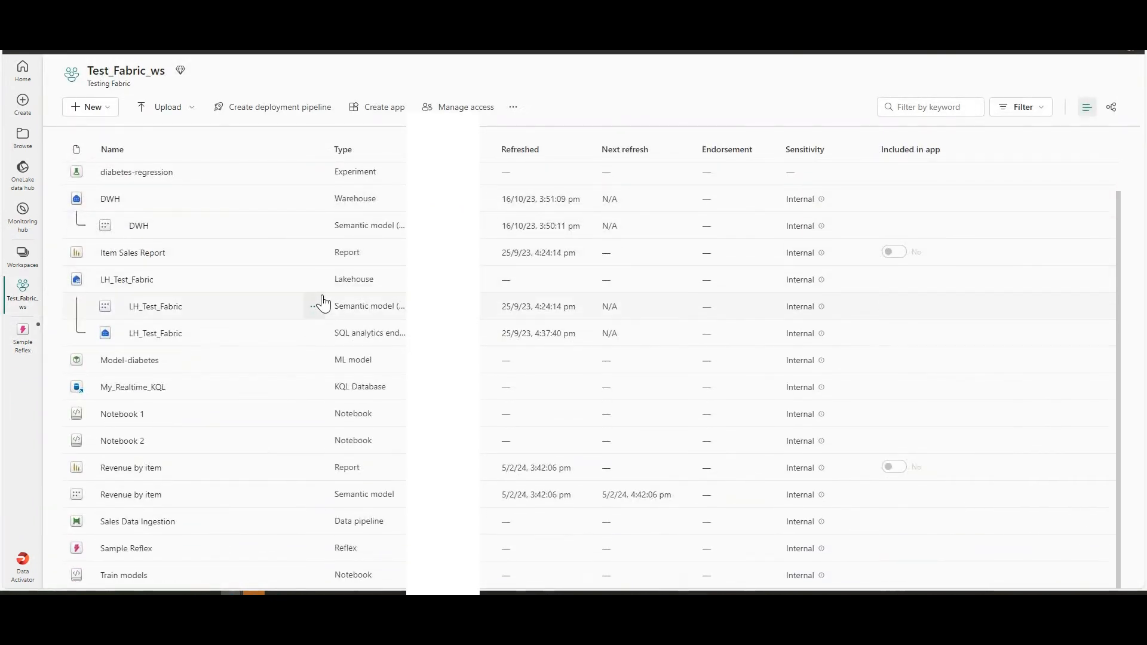
pyautogui.click(128, 549)
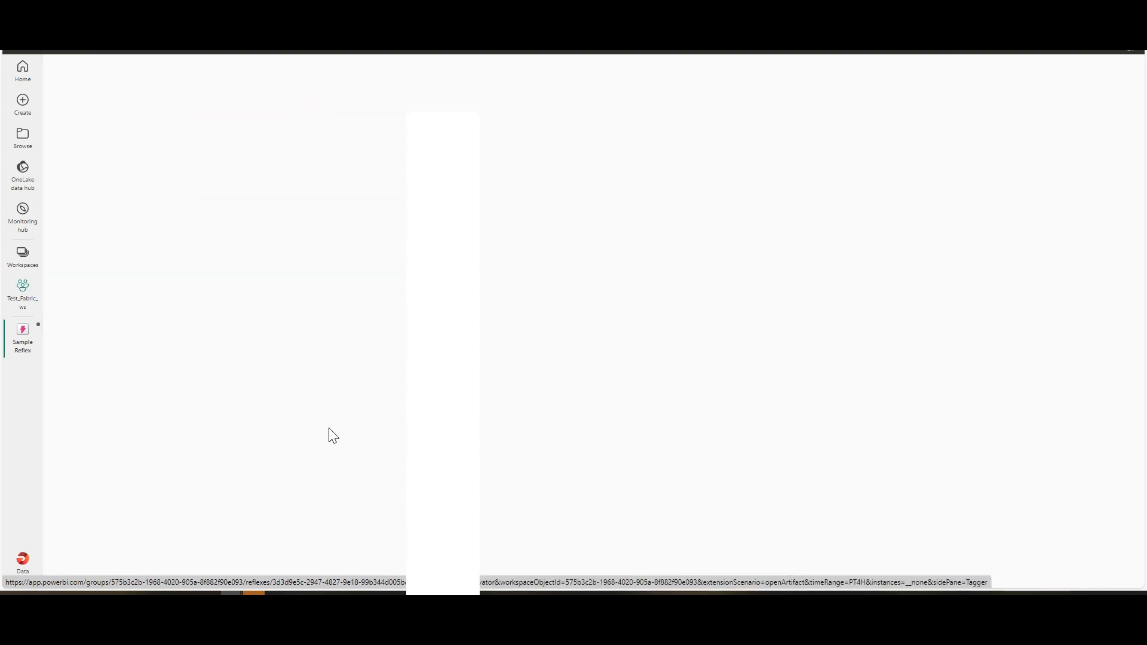
pyautogui.scroll(-2, 144, 170)
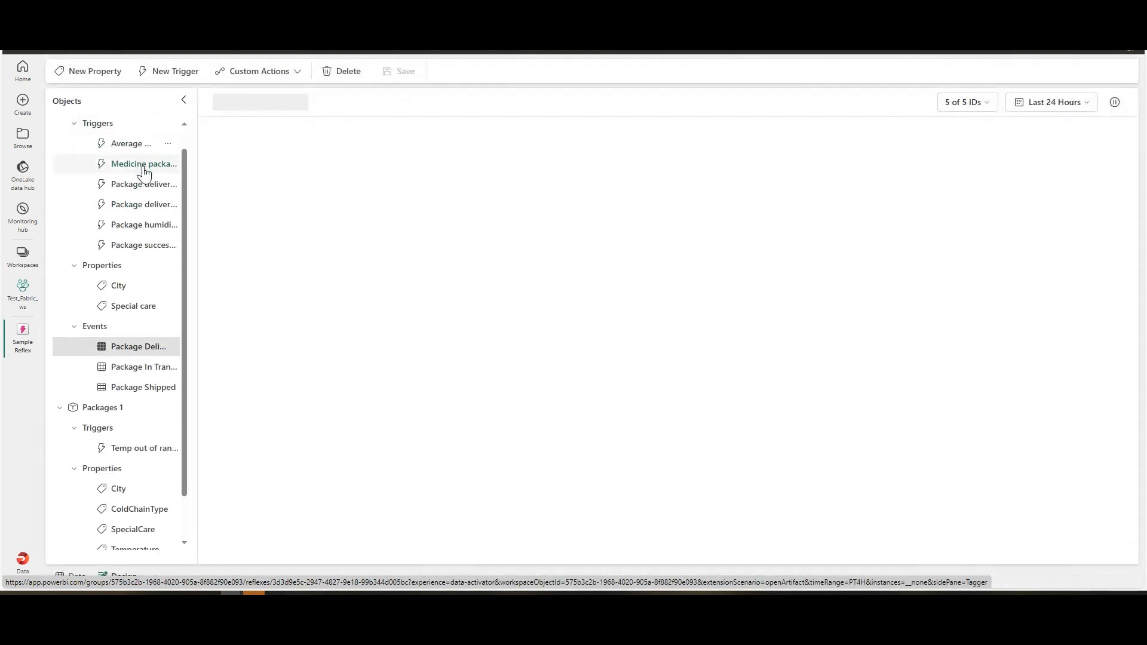
pyautogui.scroll(1, 101, 308)
pyautogui.scroll(1, 106, 309)
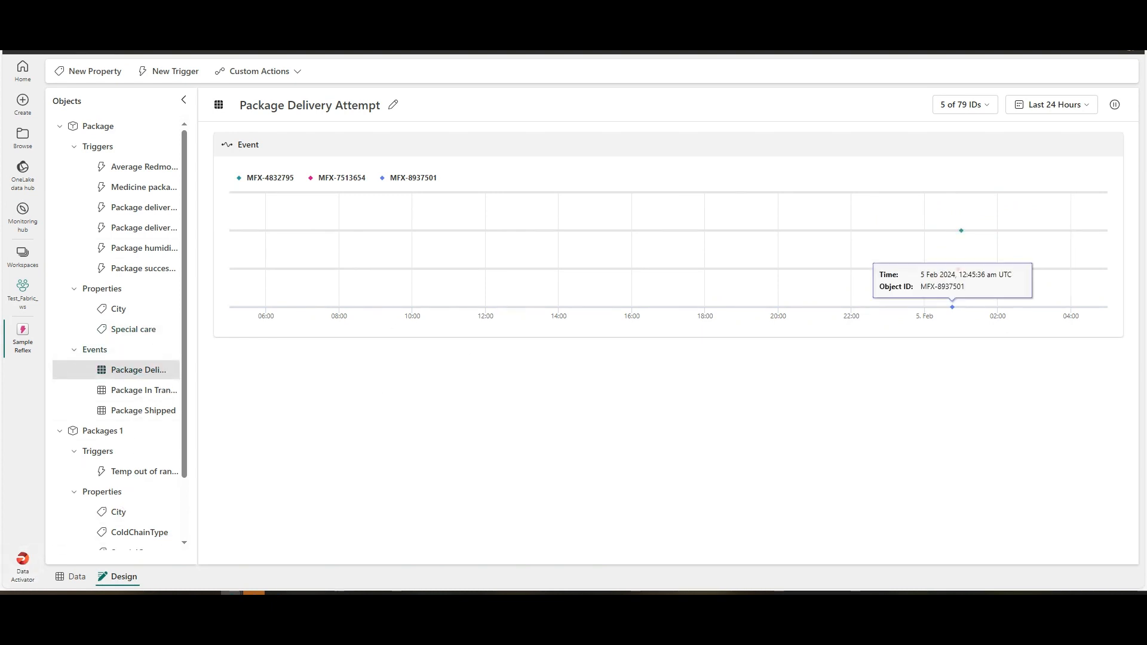
# Return to the Test_Fabric_ws workspace's item list and locate the Sample Reflex item
pyautogui.click(26, 308)
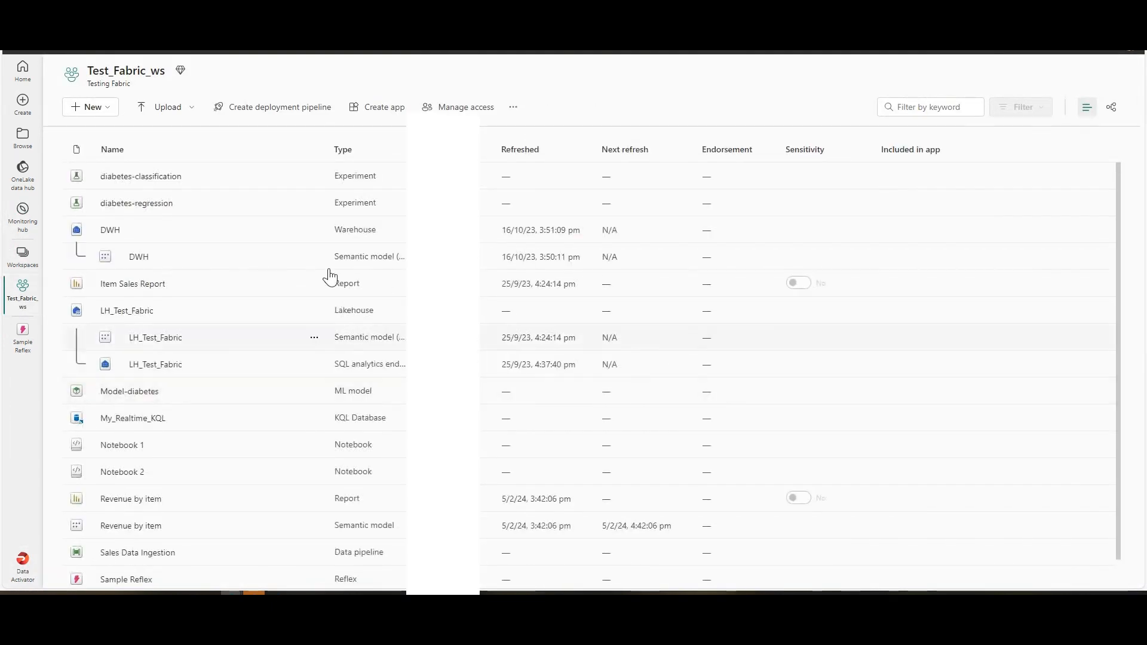
pyautogui.scroll(-1, 242, 469)
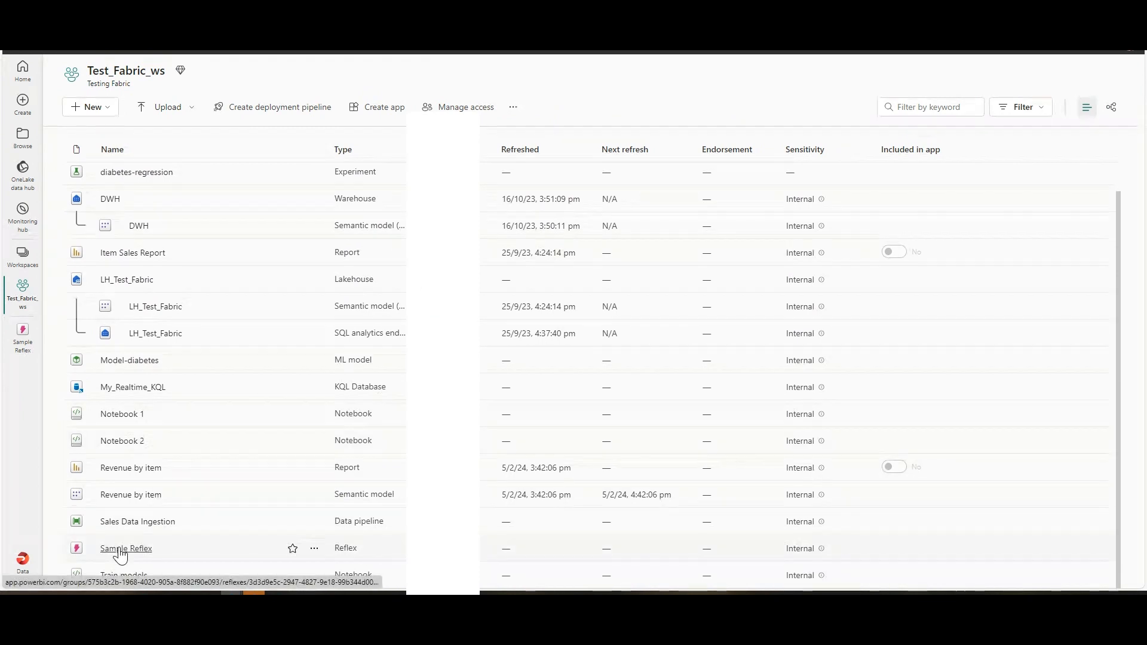